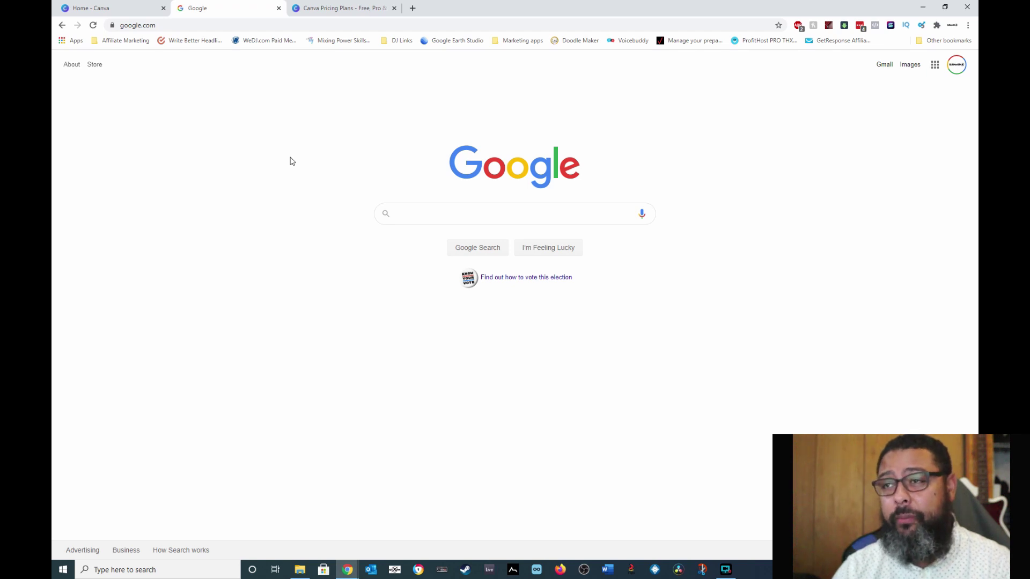
# - Bring up Canva's pricing page and scroll to the Free, Pro and Enterprise plan features
pyautogui.click(373, 17)
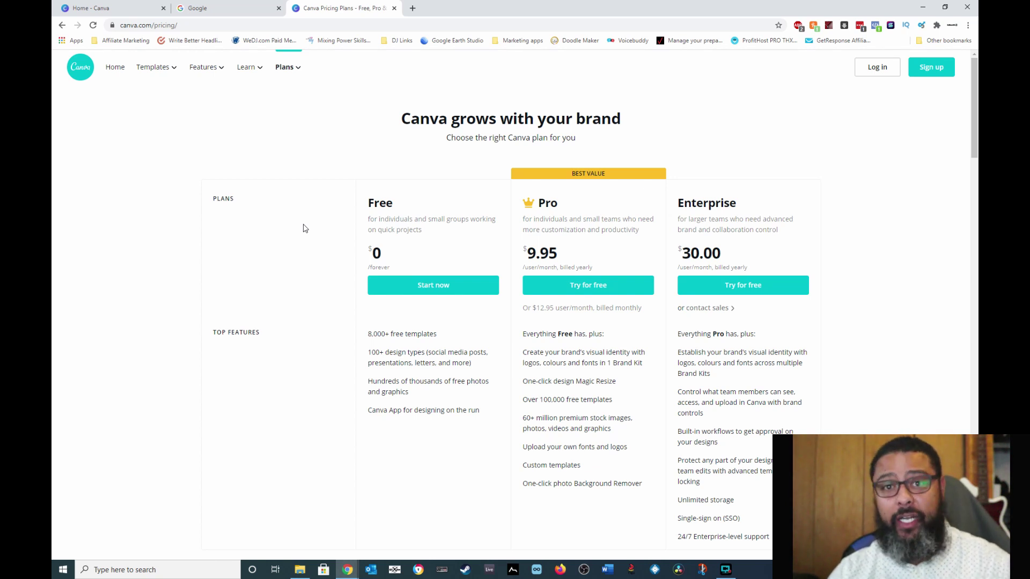
pyautogui.scroll(-1, 314, 232)
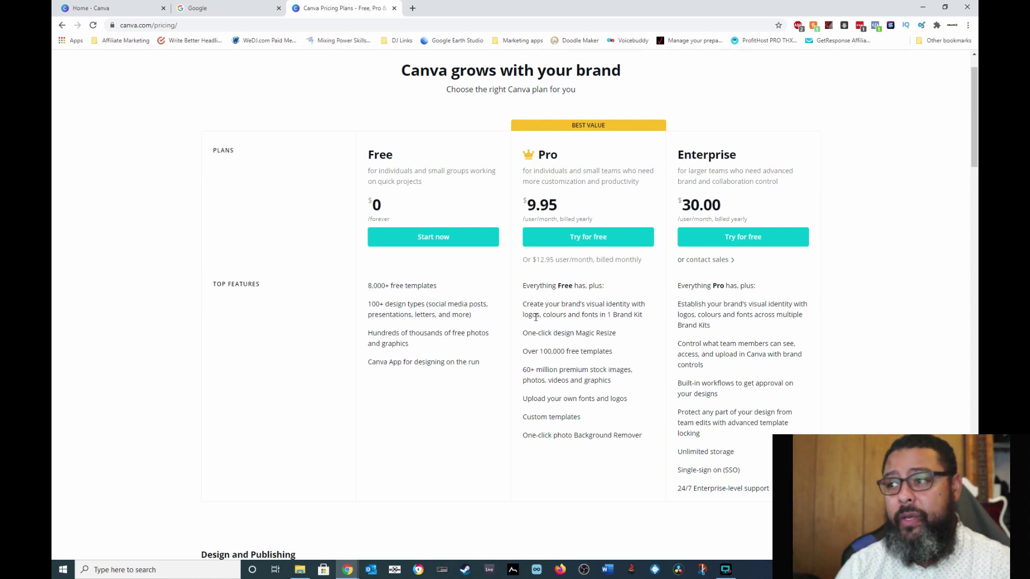
pyautogui.moveTo(523, 303); pyautogui.dragTo(648, 322)
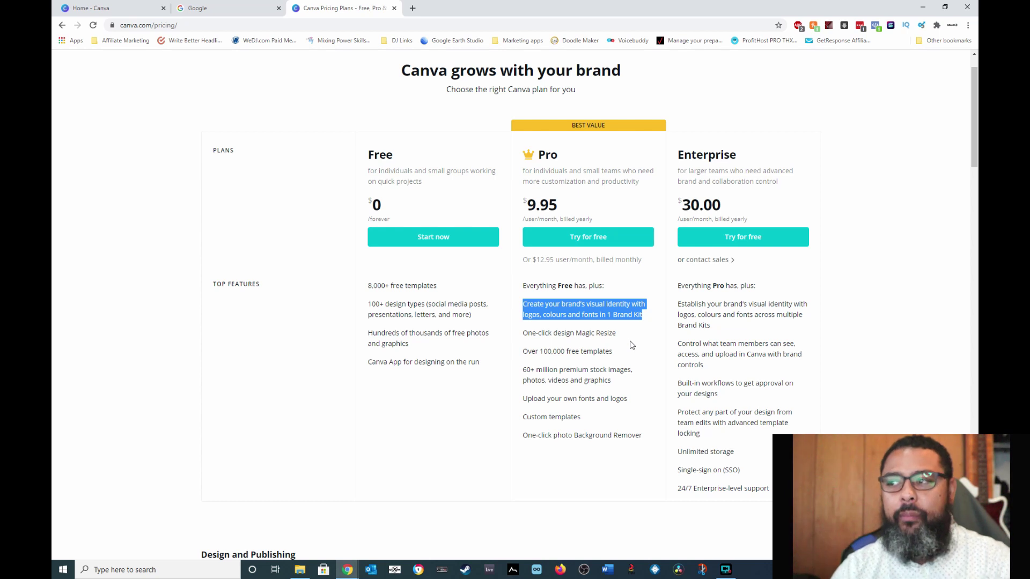
pyautogui.click(570, 406)
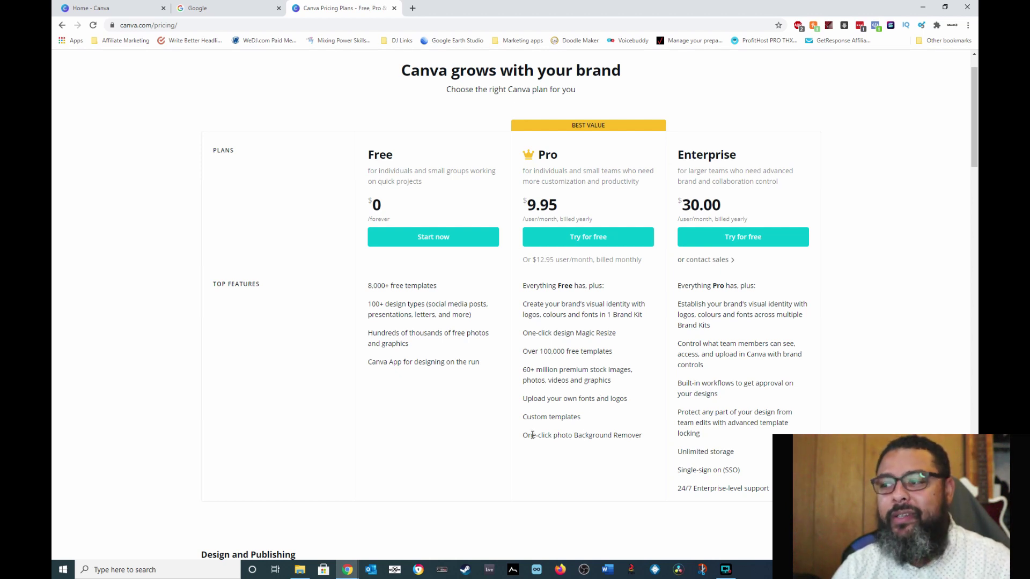
pyautogui.moveTo(523, 436); pyautogui.dragTo(639, 438)
pyautogui.click(646, 438)
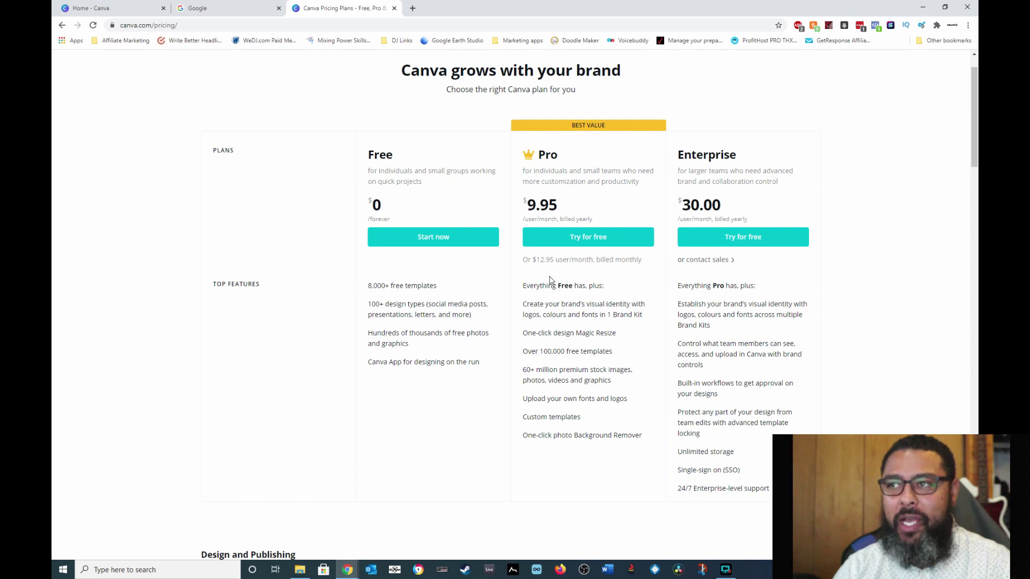
# - Close the pricing tab and reach the empty October Content Planner via Brand Kit
pyautogui.click(137, 13)
pyautogui.click(394, 8)
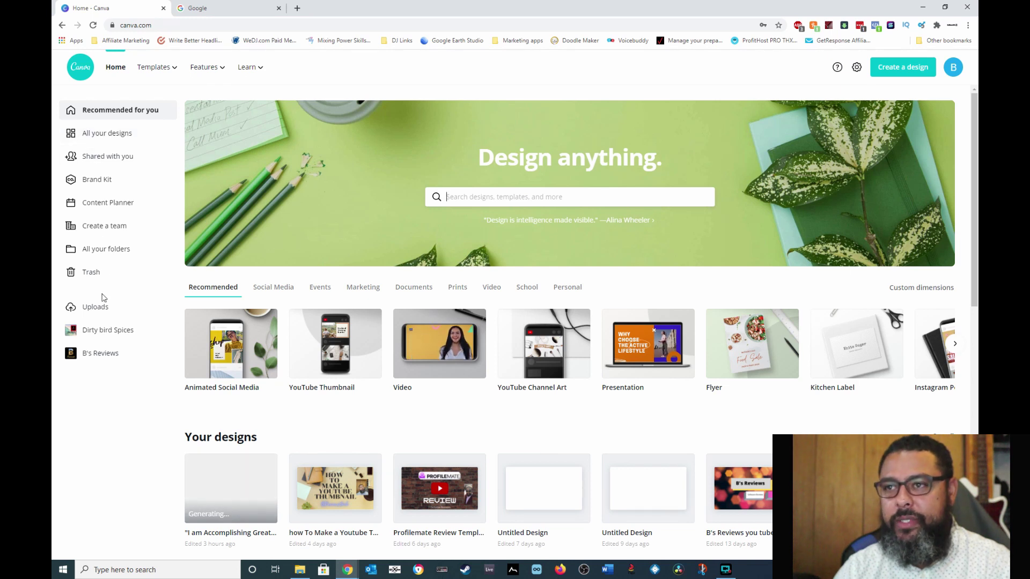
pyautogui.click(95, 182)
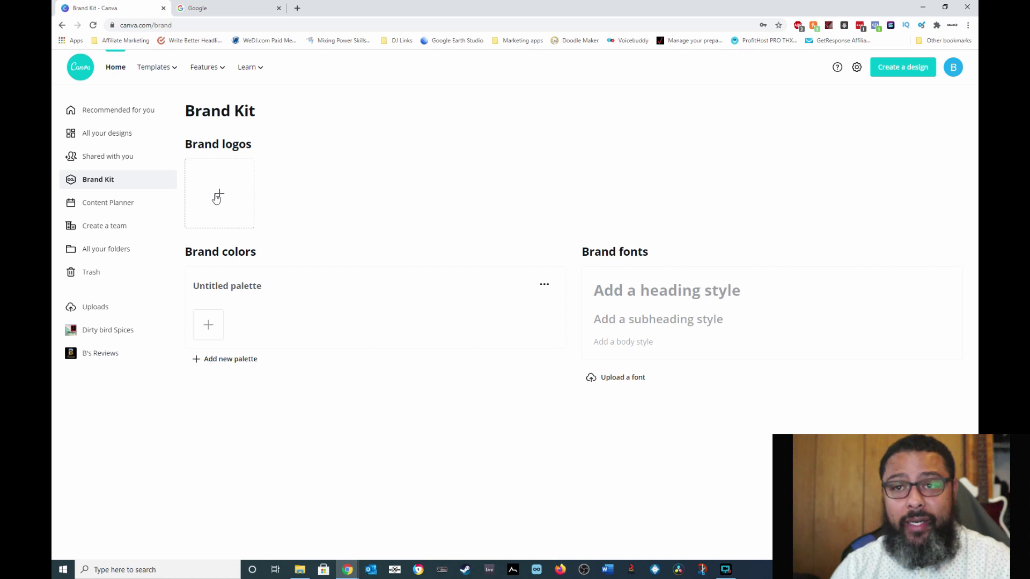
pyautogui.click(109, 209)
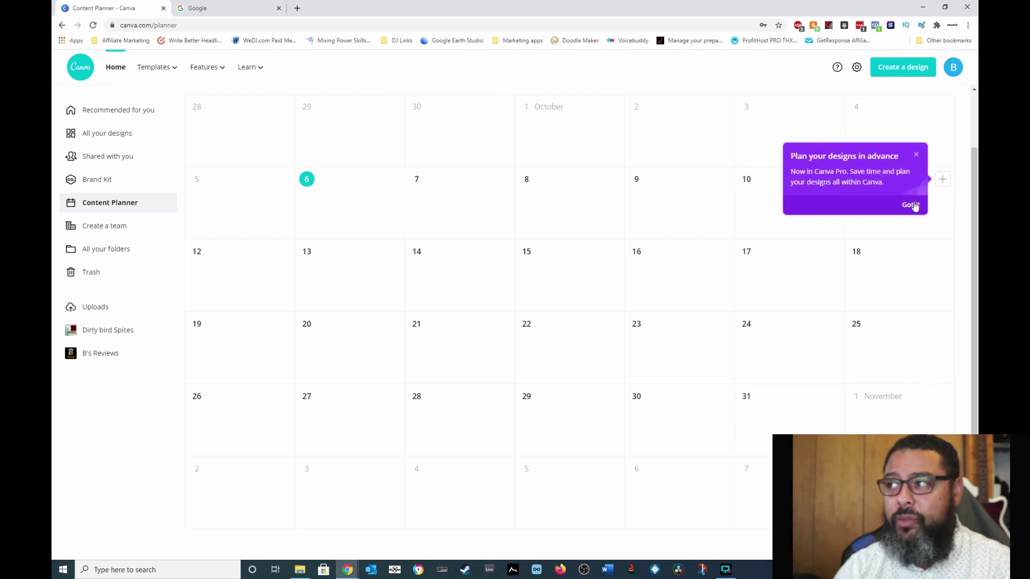
pyautogui.click(911, 210)
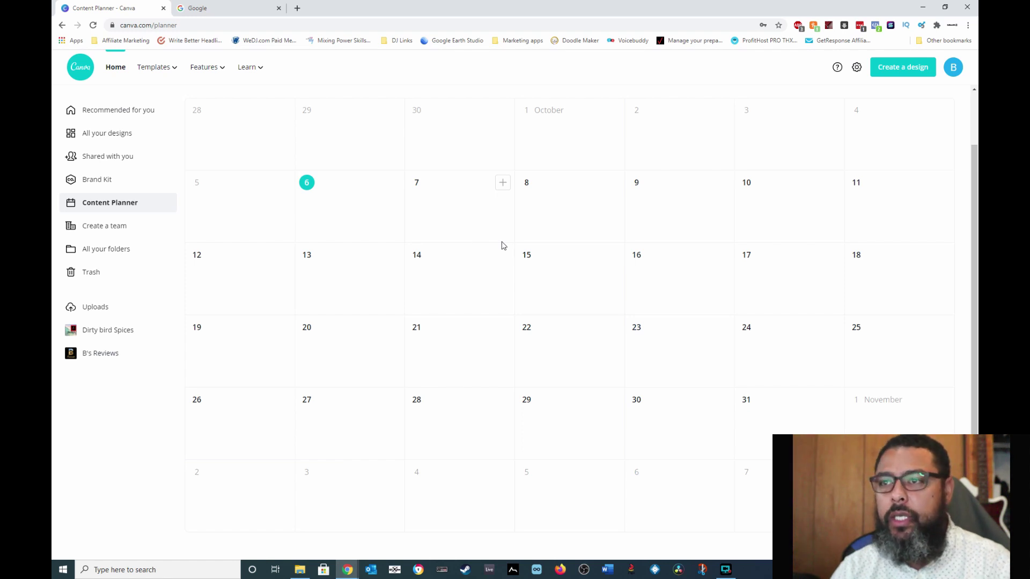
# - Start a design from the MONTH 3 Neon Noir Fitness Influencer Facebook post template
pyautogui.click(122, 113)
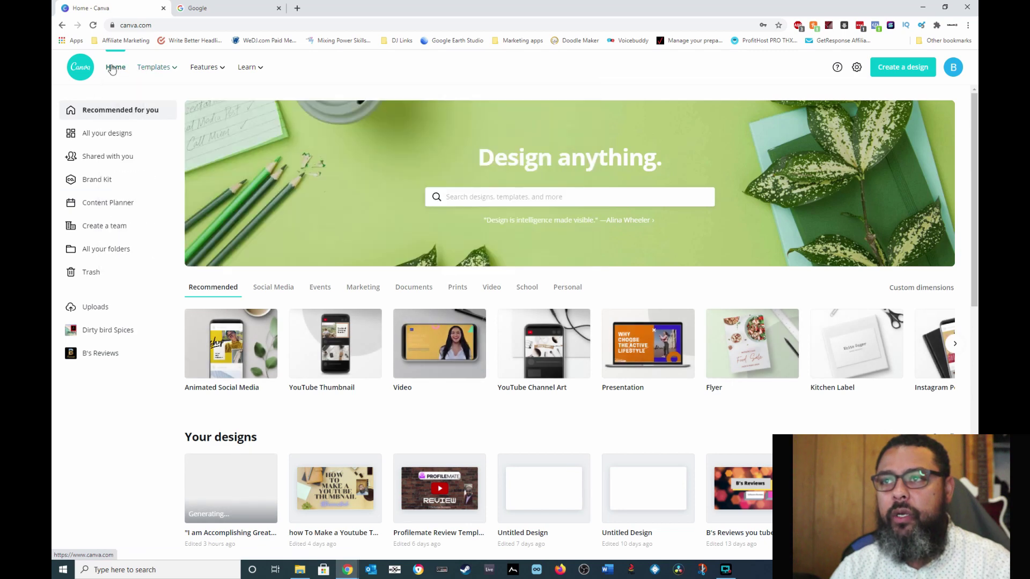
pyautogui.moveTo(153, 69)
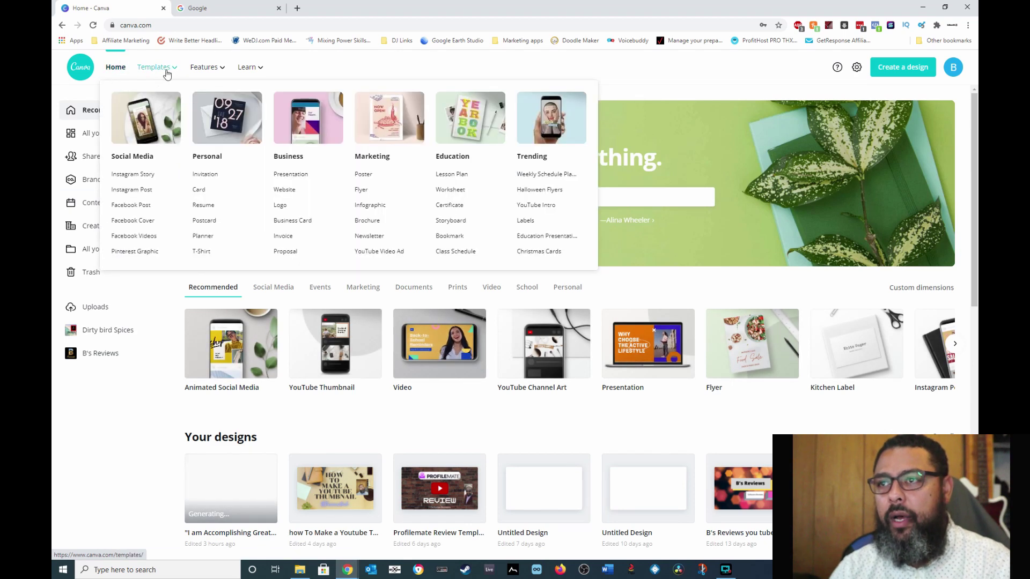
pyautogui.click(141, 209)
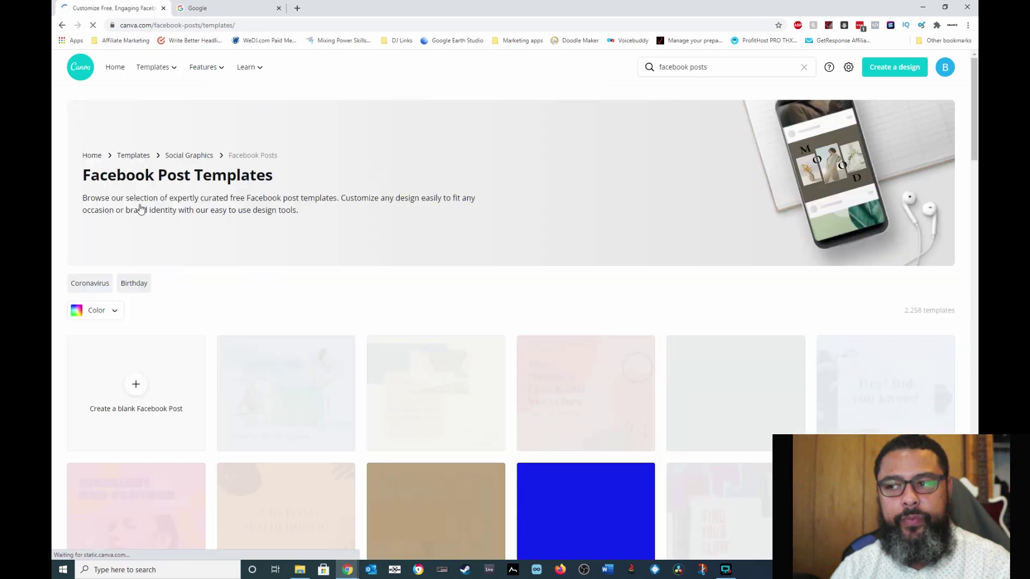
pyautogui.scroll(-3, 753, 265)
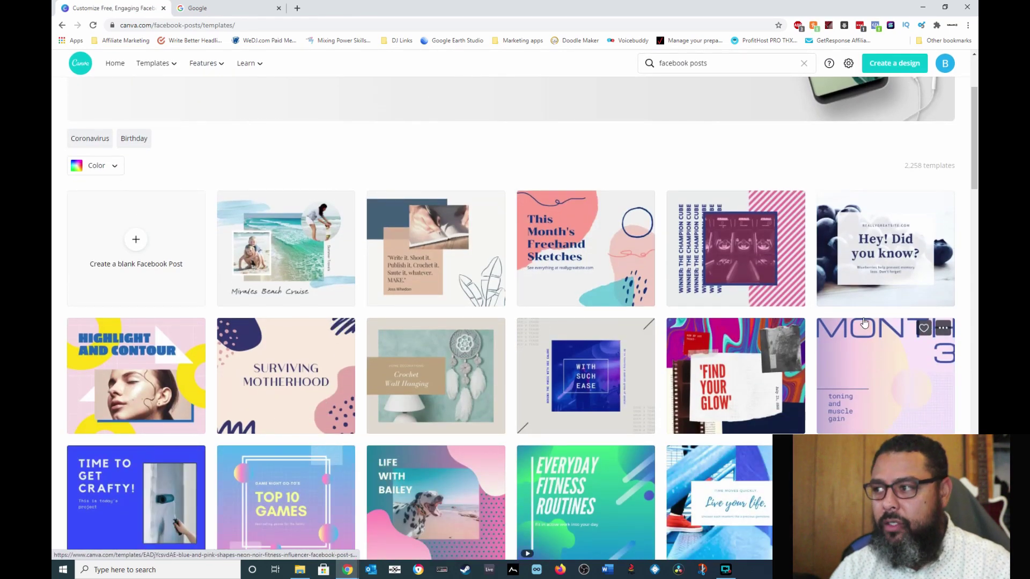
pyautogui.scroll(-2, 889, 421)
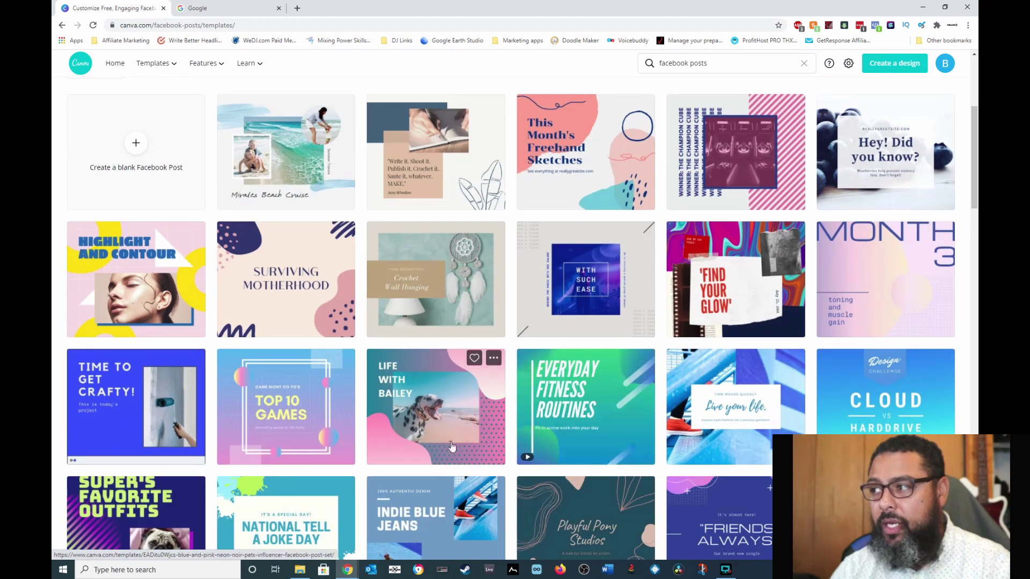
pyautogui.click(843, 285)
pyautogui.click(737, 161)
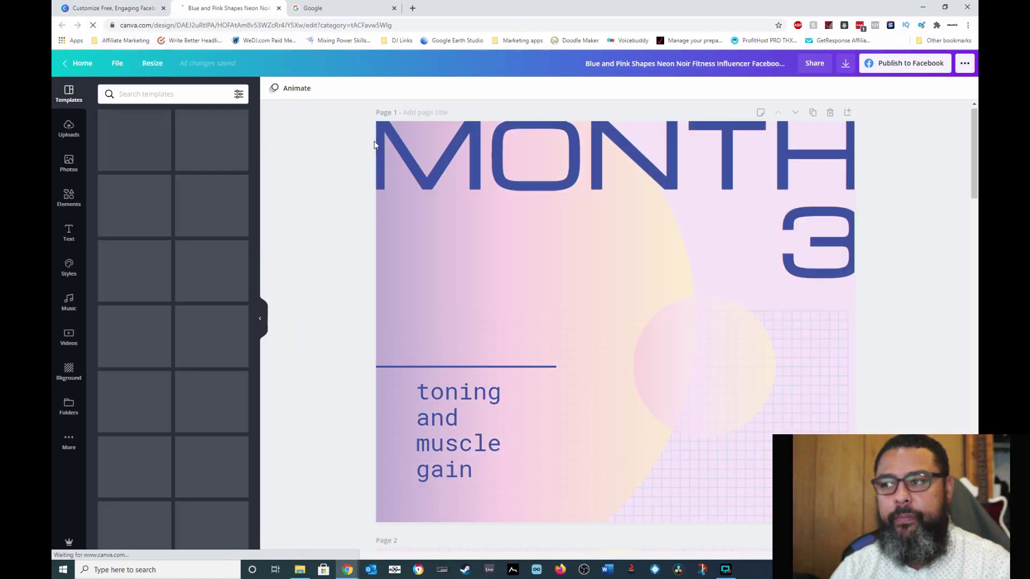
# - Try the circle-photo and Morning Yoga layouts, settling on BREEZE FAST120+ for page 1
pyautogui.click(456, 163)
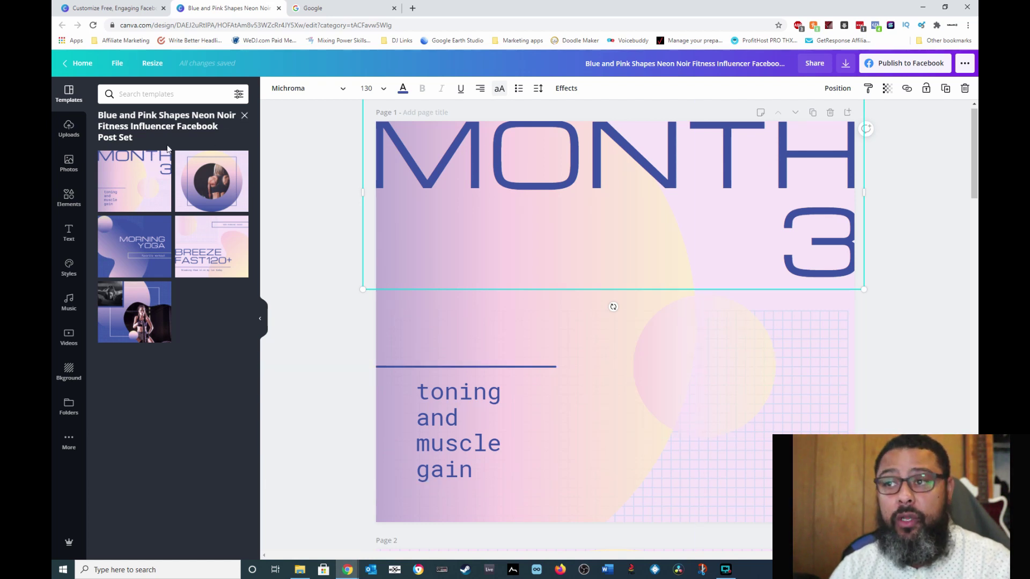
pyautogui.click(202, 186)
pyautogui.click(137, 238)
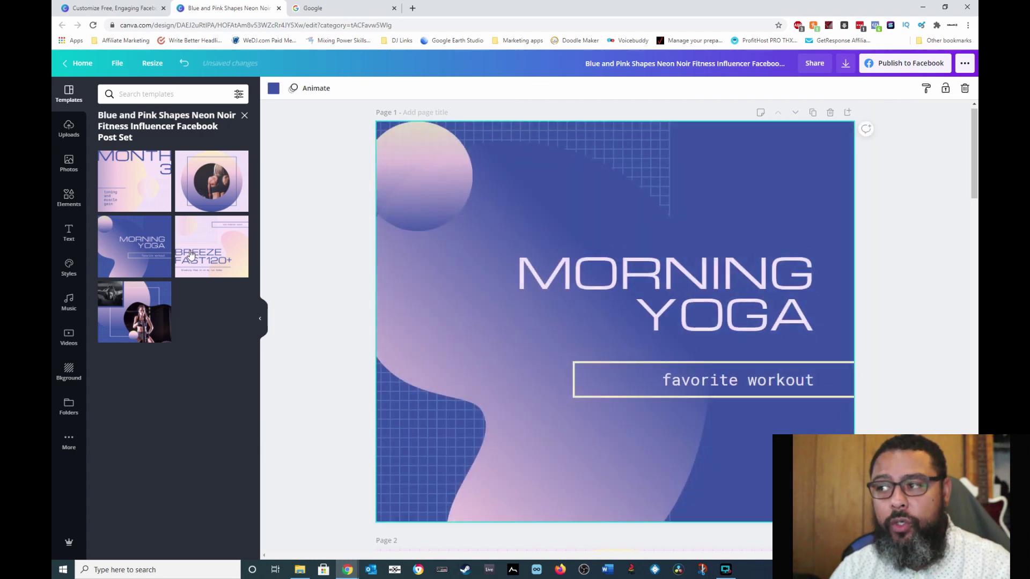
pyautogui.click(191, 254)
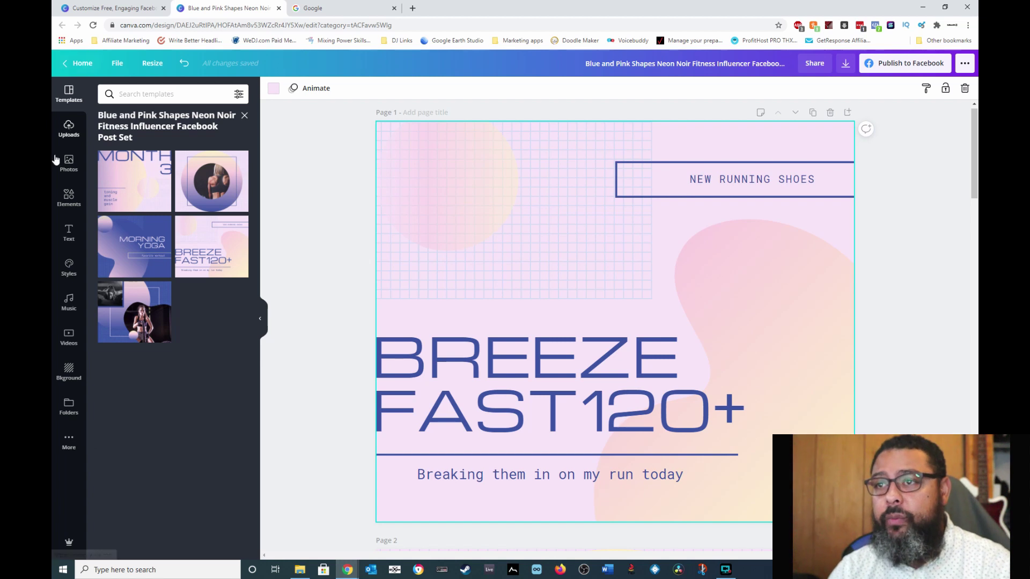
# - Place the uploaded portrait photo at page 1's top left and run Background Remover on it
pyautogui.click(68, 129)
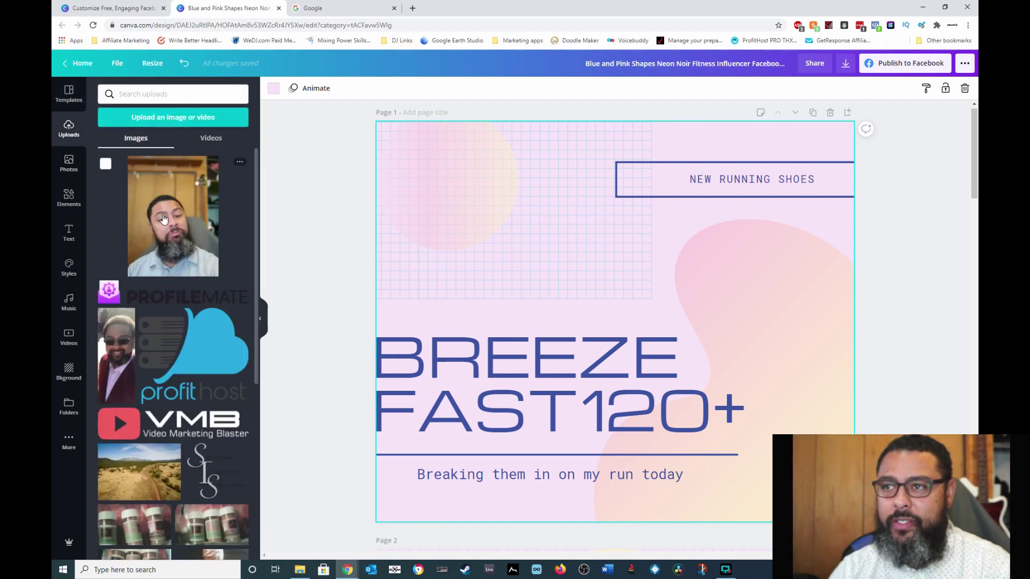
pyautogui.click(164, 219)
pyautogui.moveTo(584, 321); pyautogui.dragTo(470, 275)
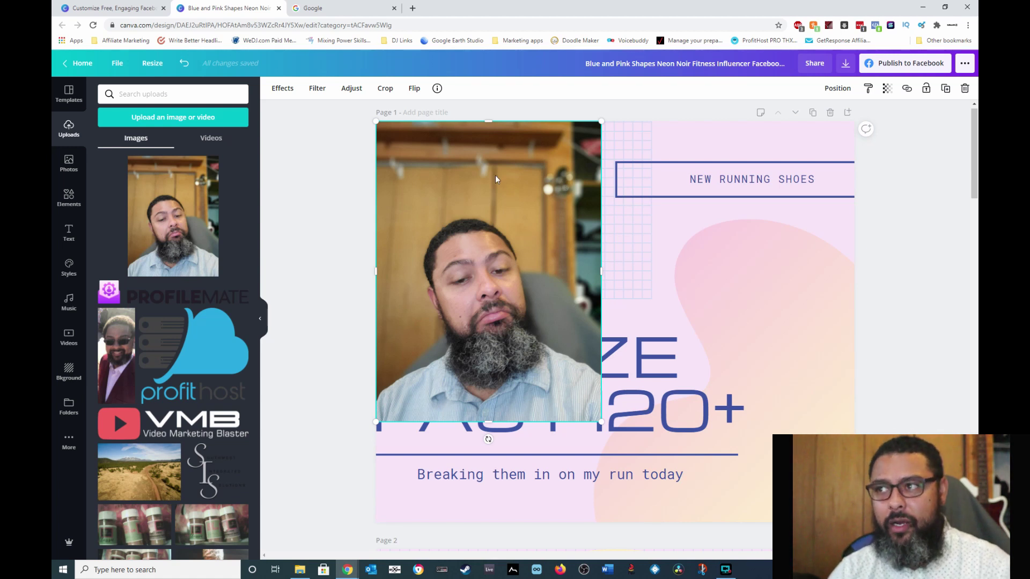
pyautogui.click(277, 89)
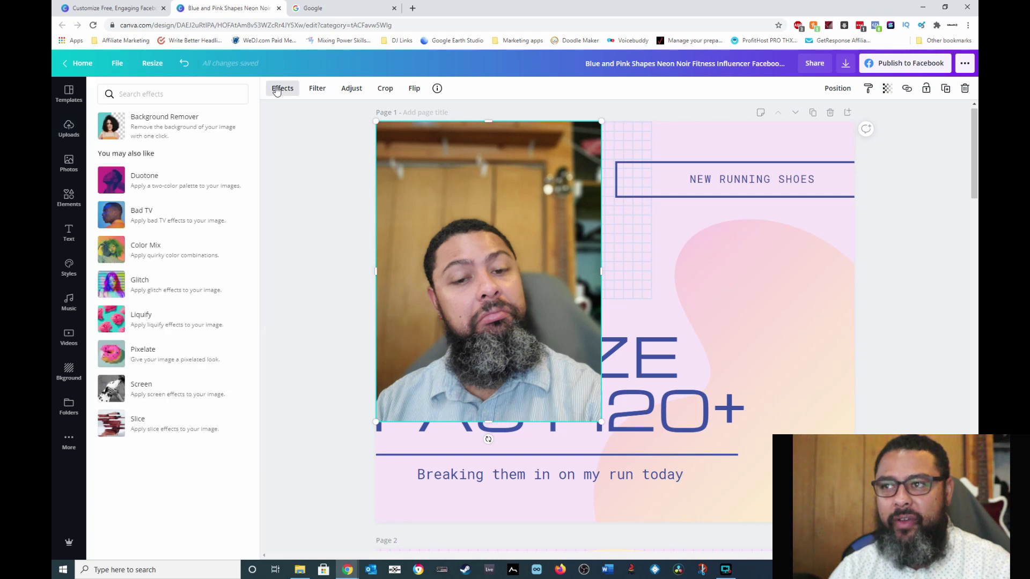
pyautogui.click(156, 127)
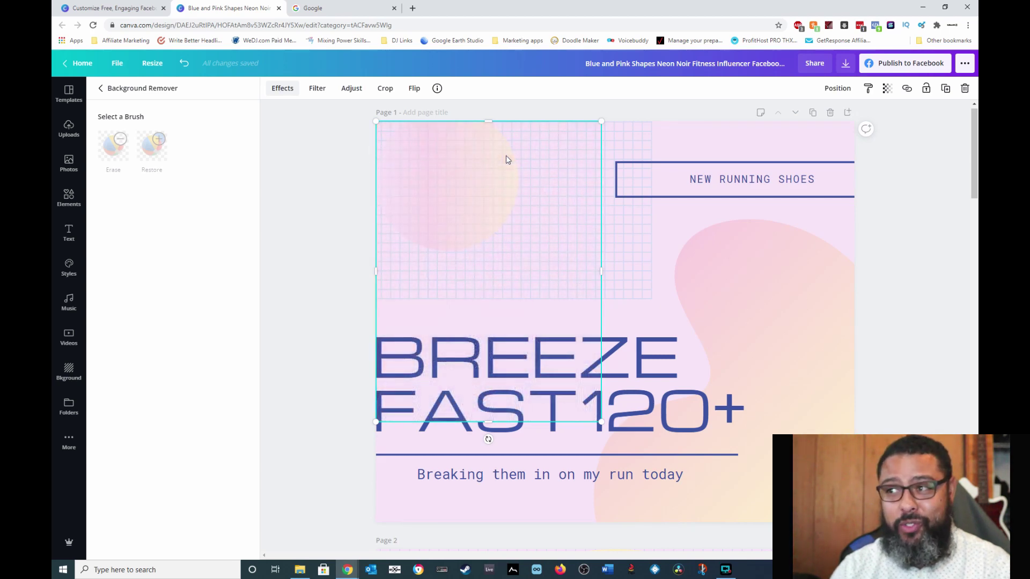
# - Move the cut-out photo right, shrink it and tuck it under the NEW RUNNING SHOES box
pyautogui.moveTo(474, 307); pyautogui.dragTo(701, 334)
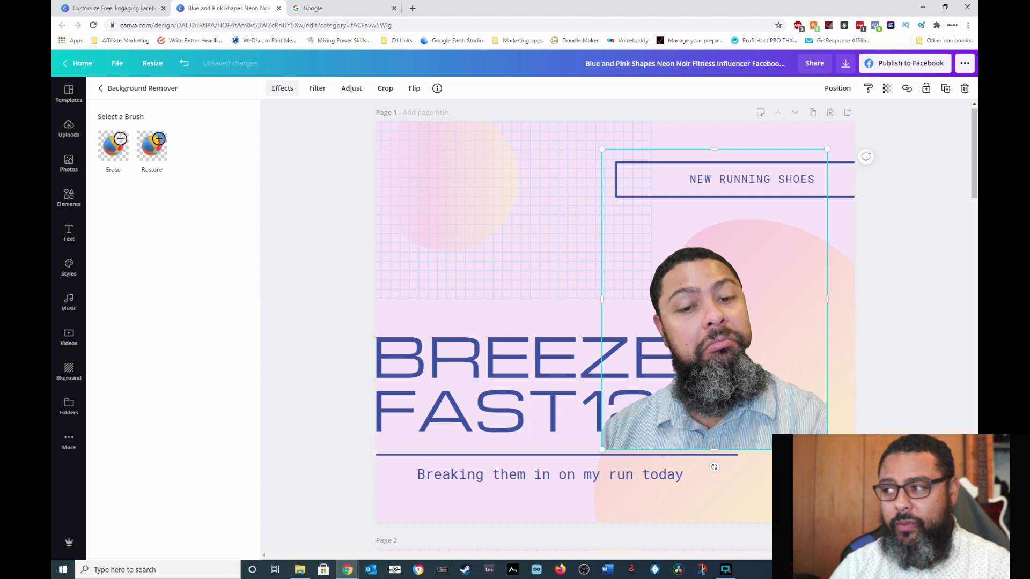
pyautogui.moveTo(818, 432); pyautogui.dragTo(761, 361)
pyautogui.moveTo(699, 305); pyautogui.dragTo(789, 318)
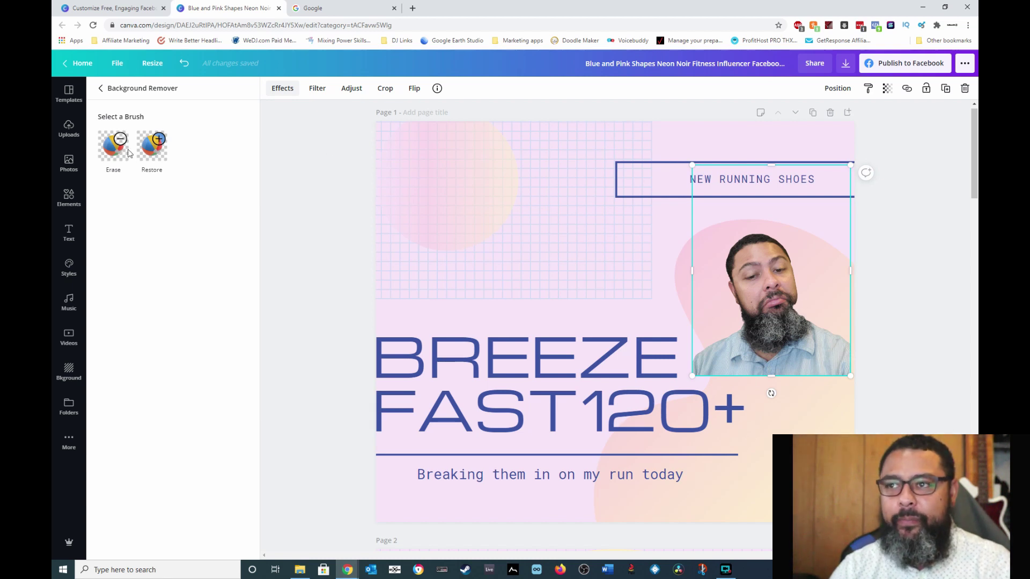
# - Touch up the background removal with a size 11 restore brush, zoomed in on the cutout
pyautogui.click(156, 147)
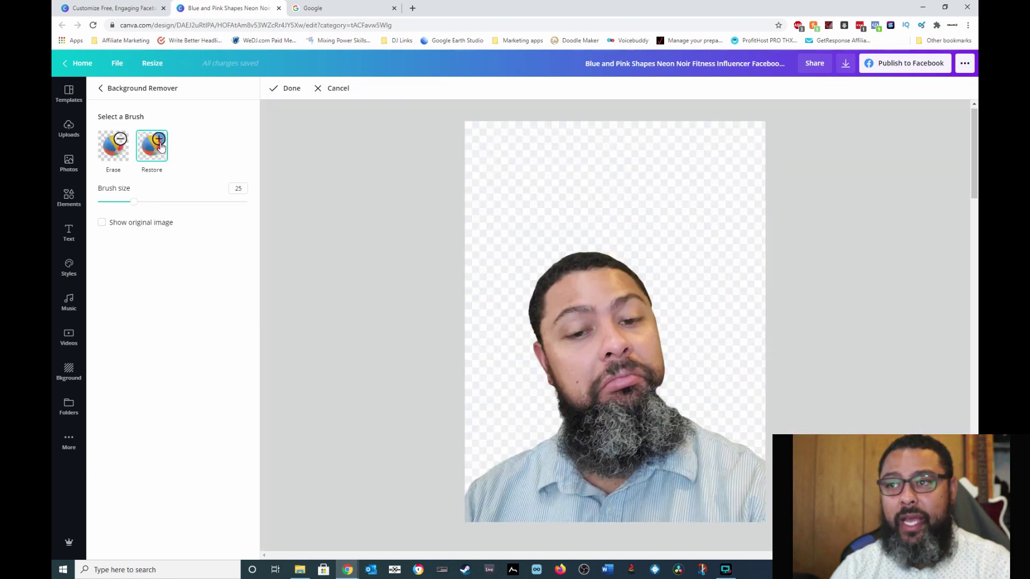
pyautogui.moveTo(139, 203); pyautogui.dragTo(114, 205)
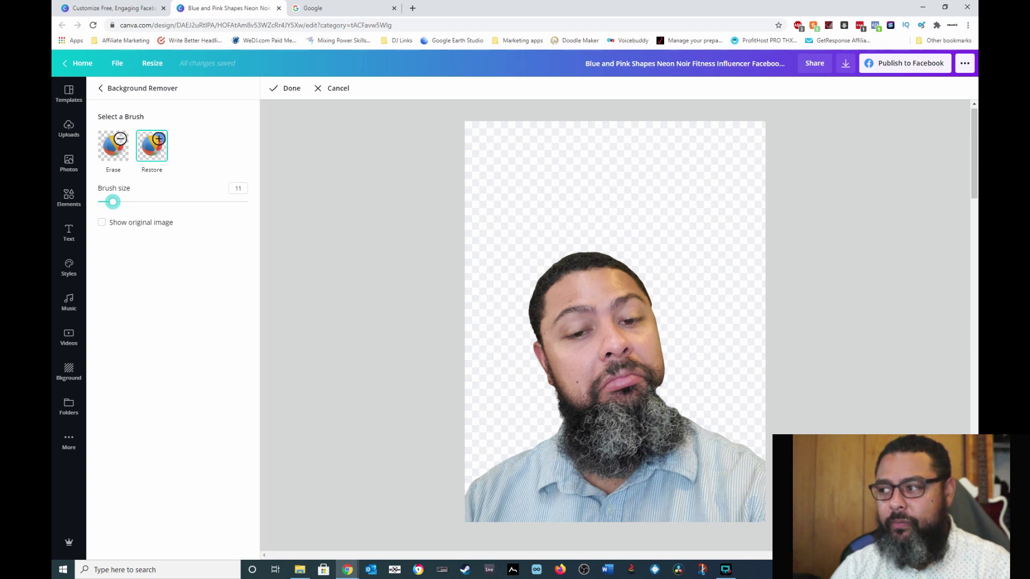
pyautogui.click(870, 554)
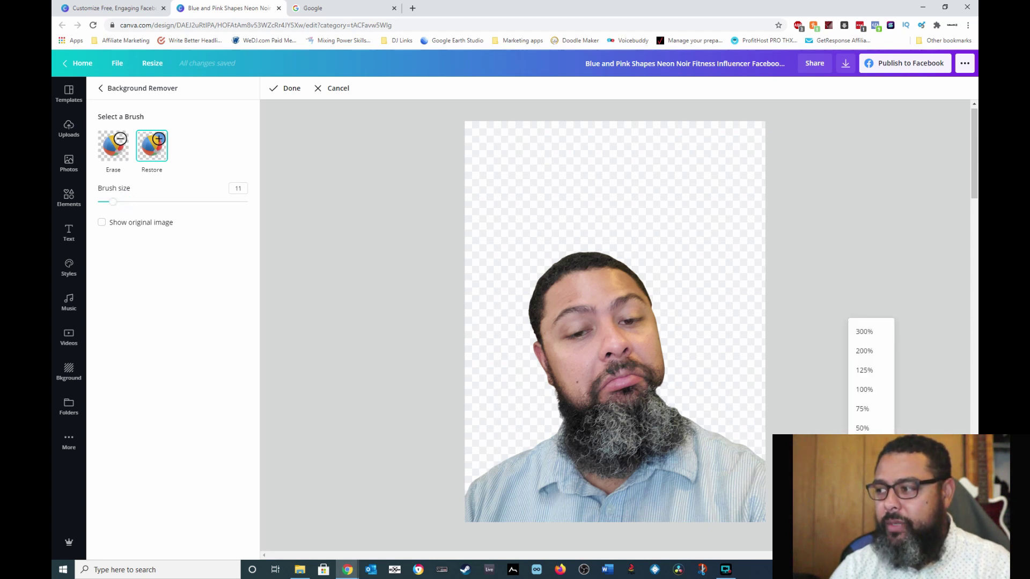
pyautogui.click(876, 371)
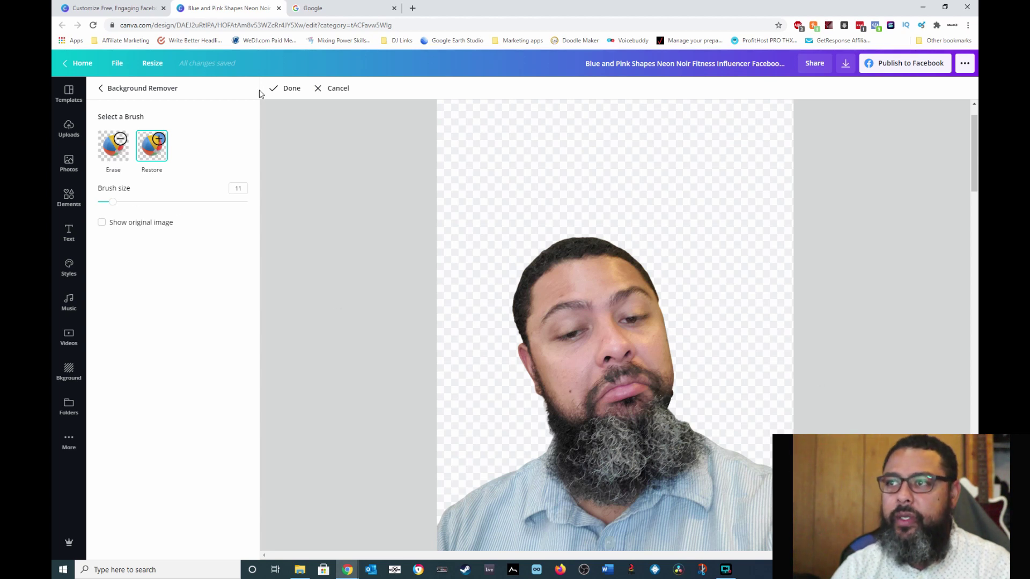
pyautogui.click(284, 88)
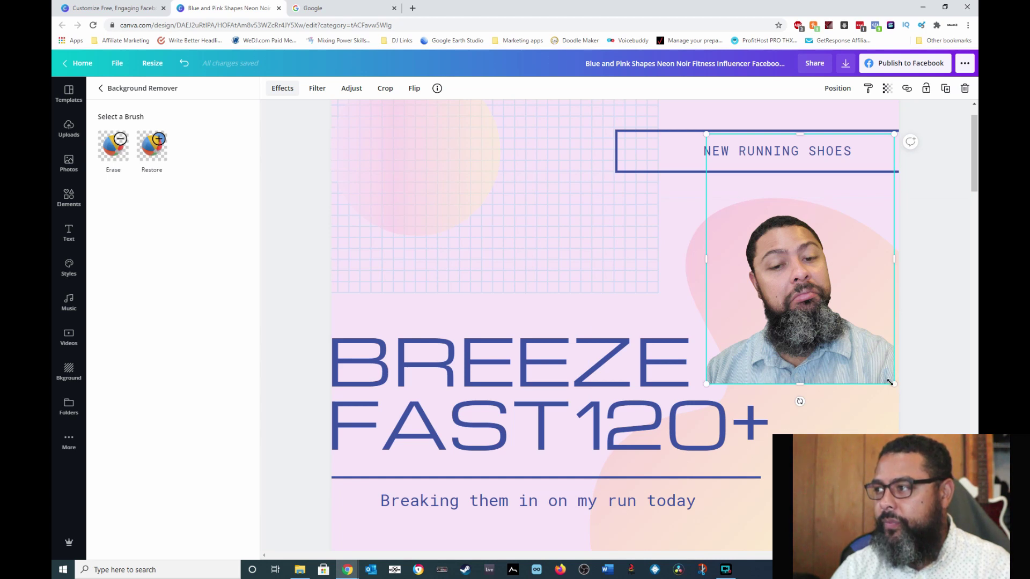
# - Shrink the cutout further and place it beside FAST120+ at the page's lower right
pyautogui.moveTo(882, 379); pyautogui.dragTo(872, 359)
pyautogui.moveTo(791, 241); pyautogui.dragTo(798, 379)
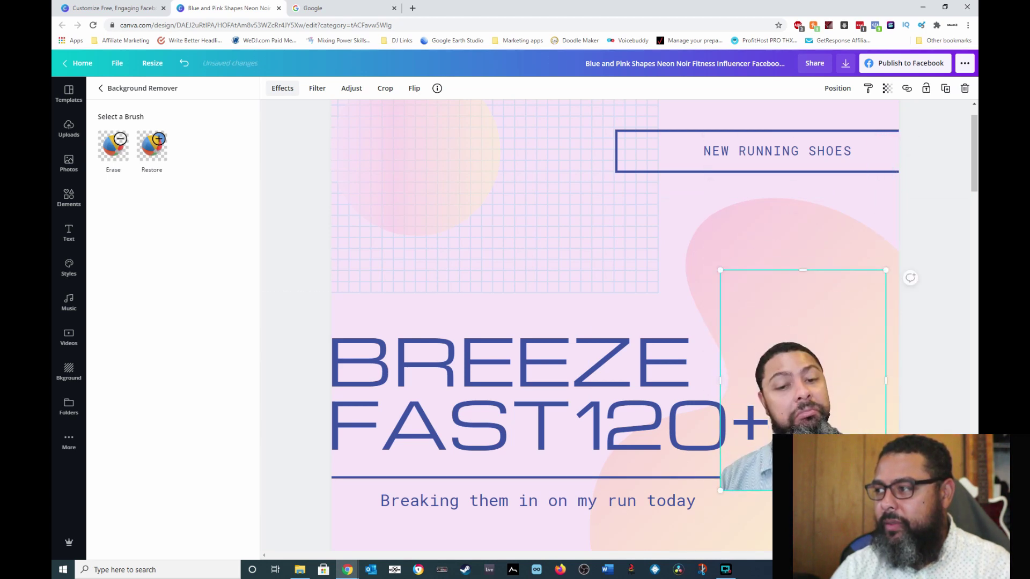
pyautogui.moveTo(885, 489); pyautogui.dragTo(839, 430)
pyautogui.moveTo(809, 366); pyautogui.dragTo(860, 434)
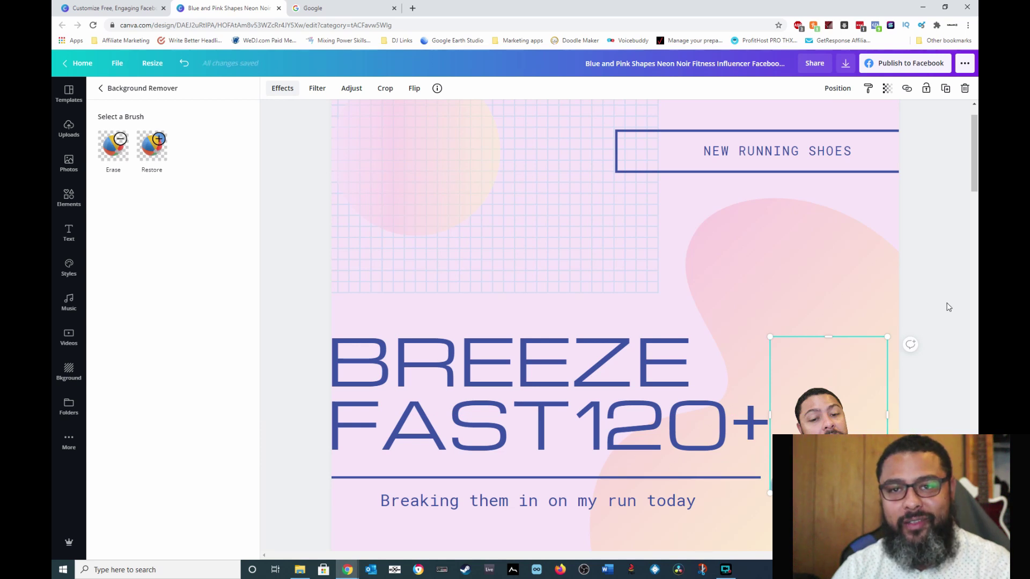
pyautogui.click(735, 156)
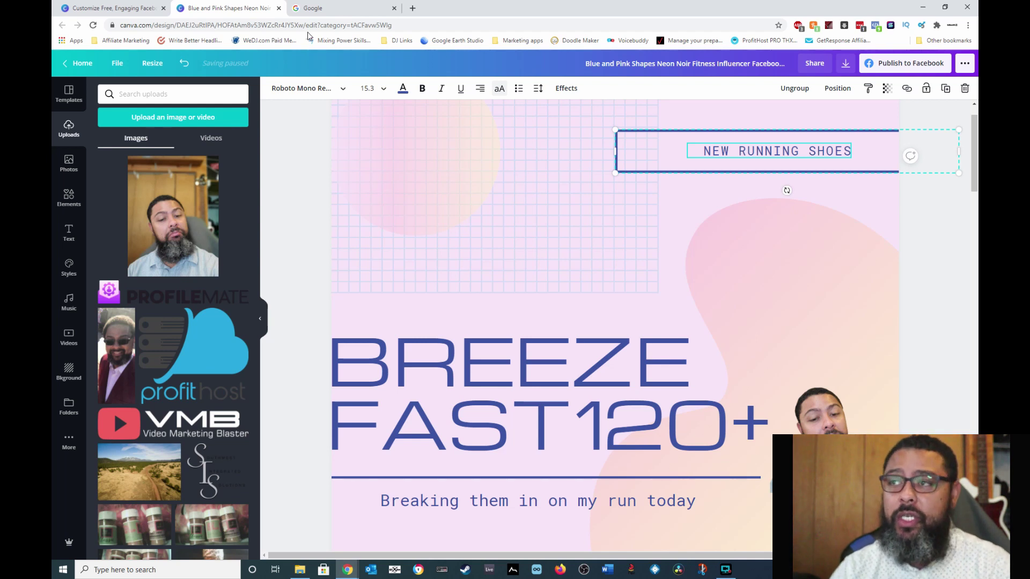
# - Search Google for inspirational quotes for business
pyautogui.click(317, 8)
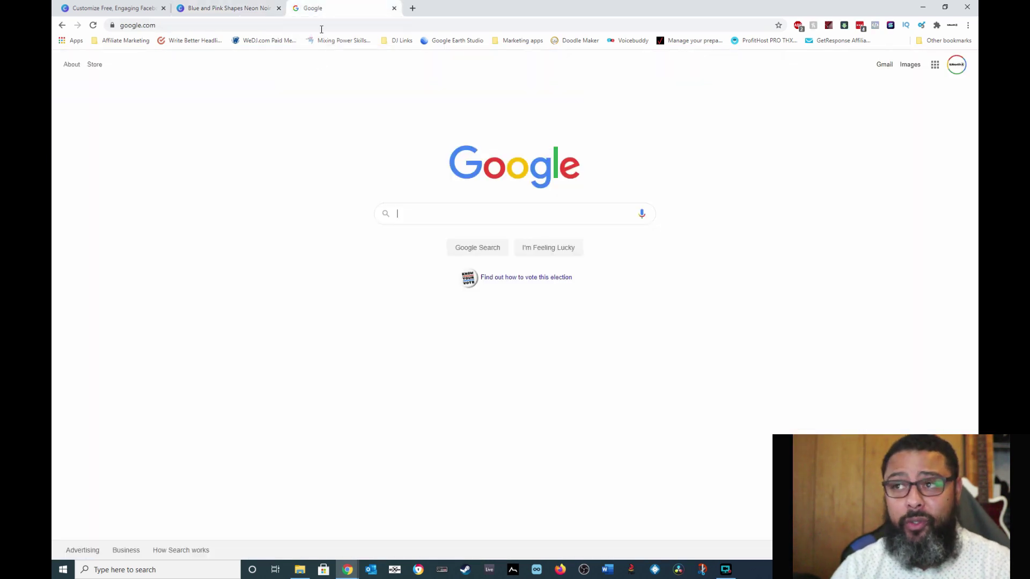
pyautogui.click(413, 221)
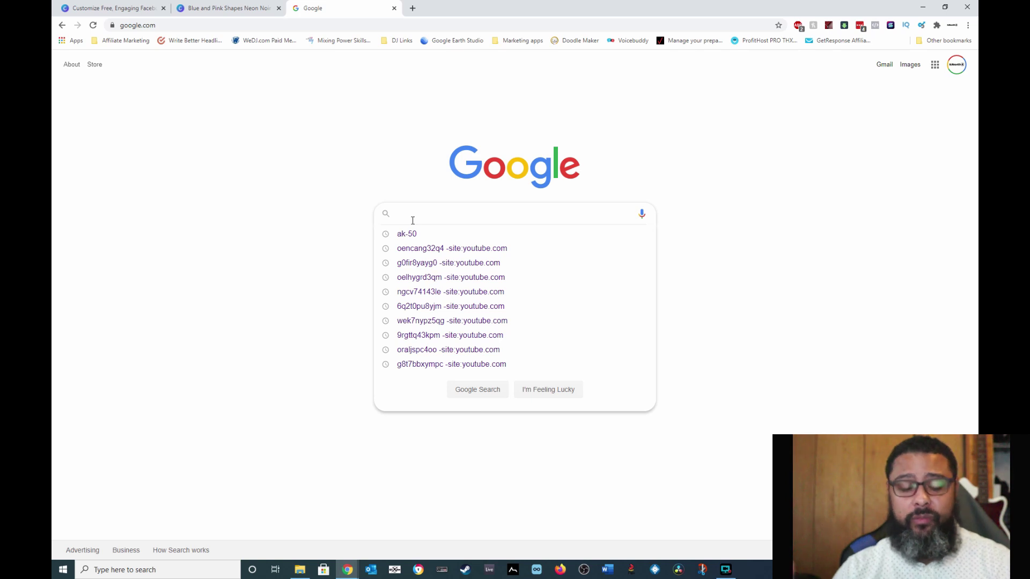
pyautogui.write('inspiration')
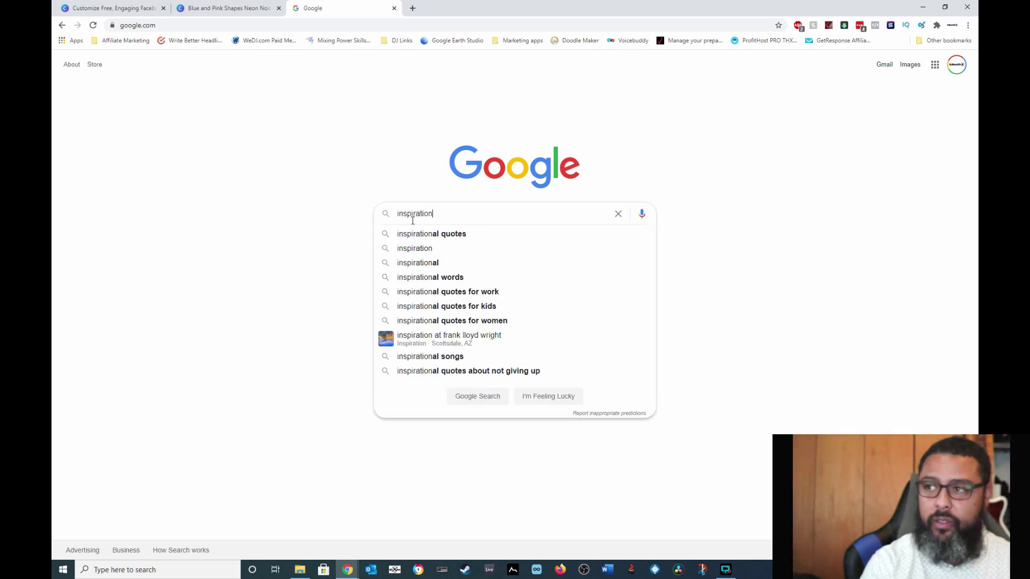
pyautogui.write('al quote')
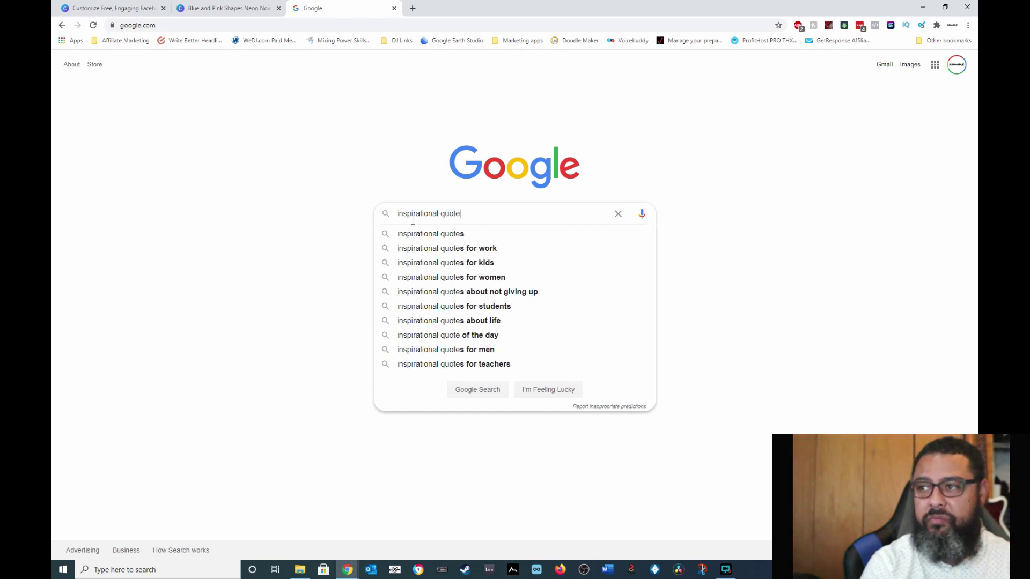
pyautogui.write('s for buisiness')
pyautogui.press('Return')
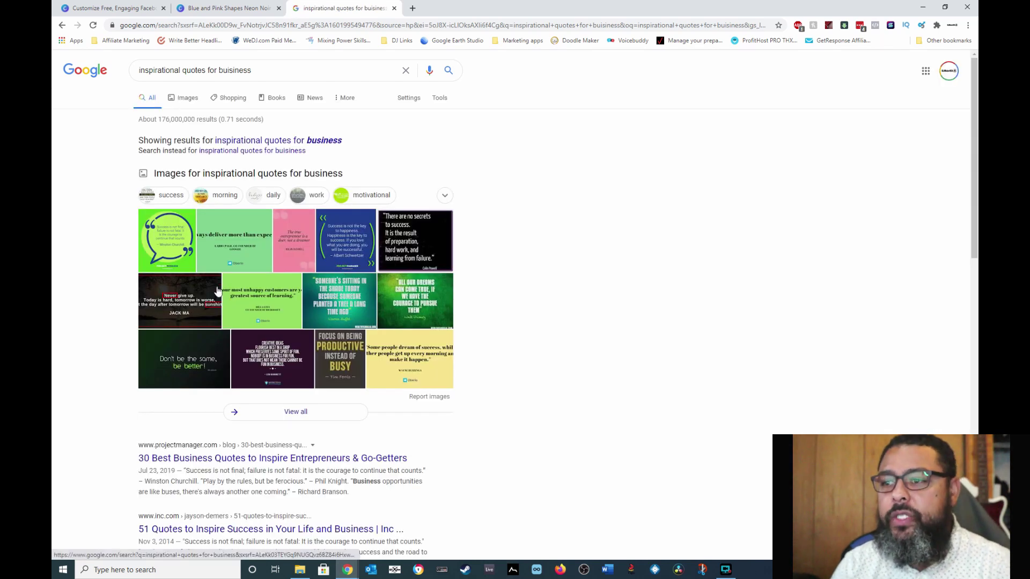
# - Open the Pinterest 'Online Business Quotes' board from the search results
pyautogui.scroll(-3, 218, 289)
pyautogui.scroll(-3, 246, 418)
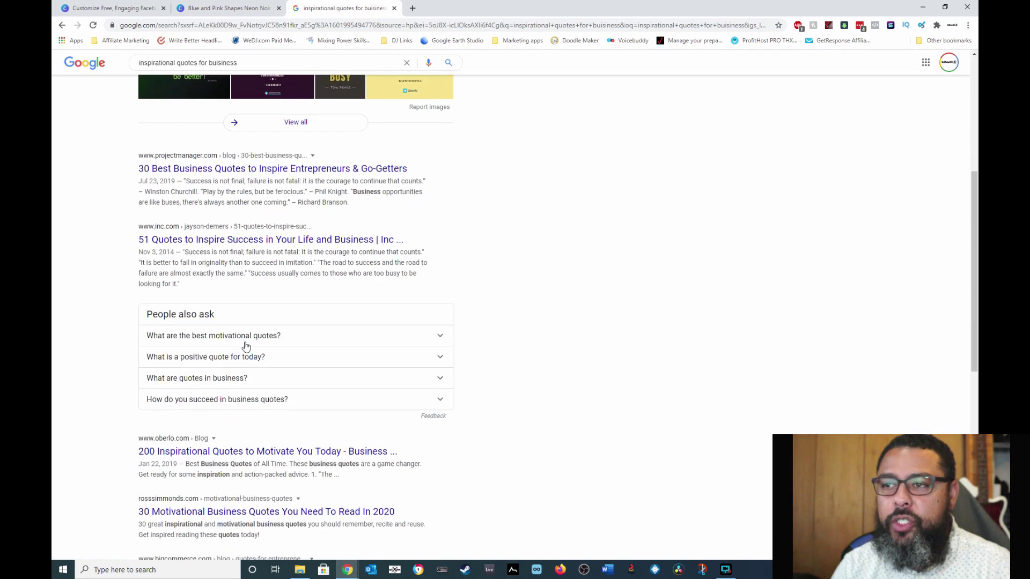
pyautogui.scroll(-2, 251, 238)
pyautogui.scroll(-1, 245, 361)
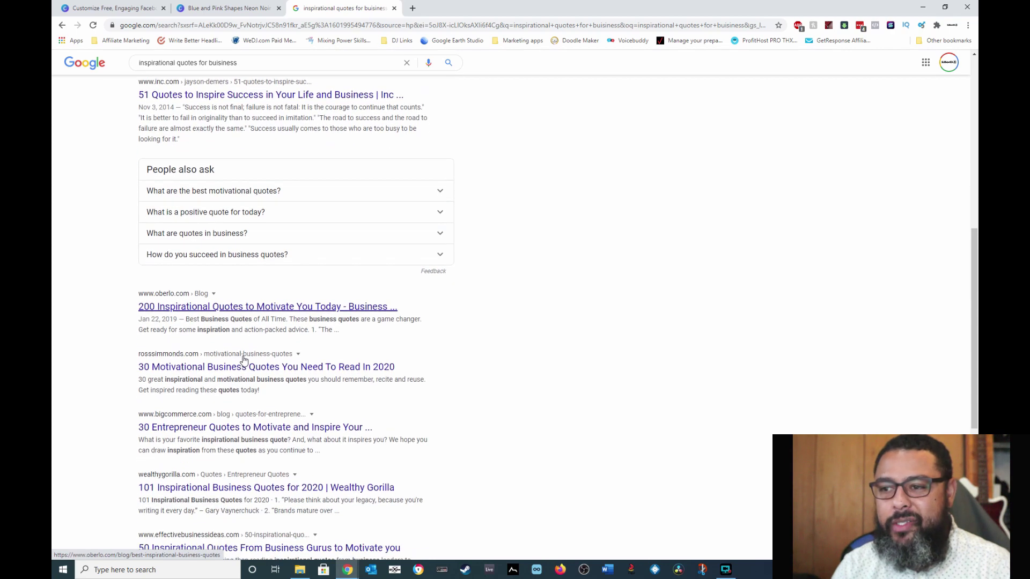
pyautogui.scroll(-3, 241, 376)
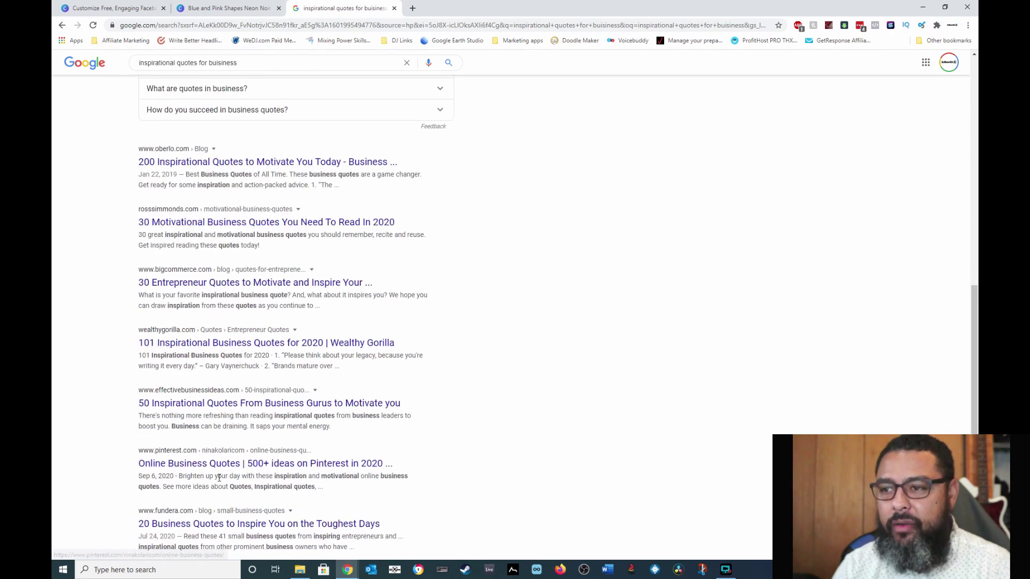
pyautogui.click(236, 465)
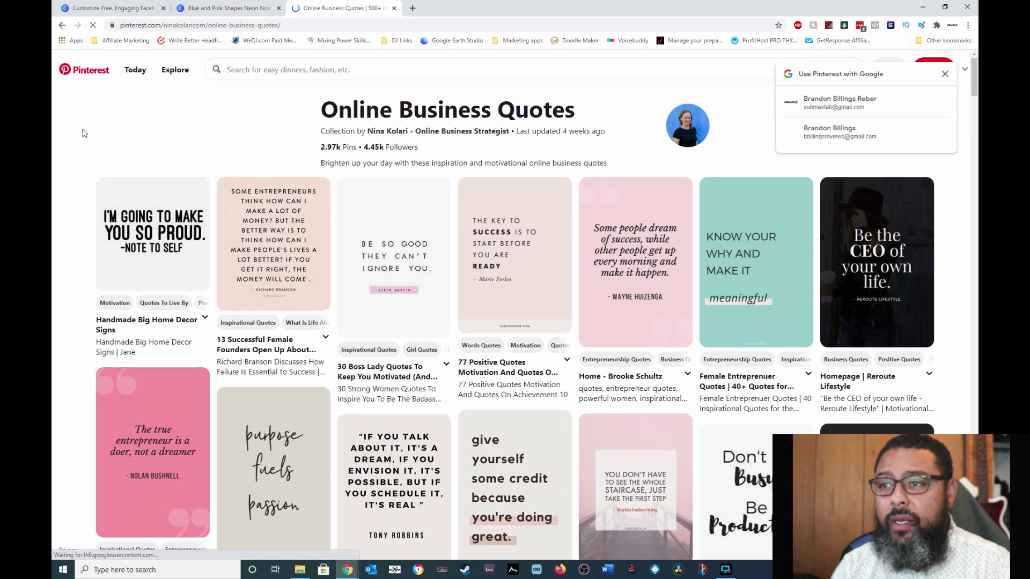
pyautogui.click(145, 237)
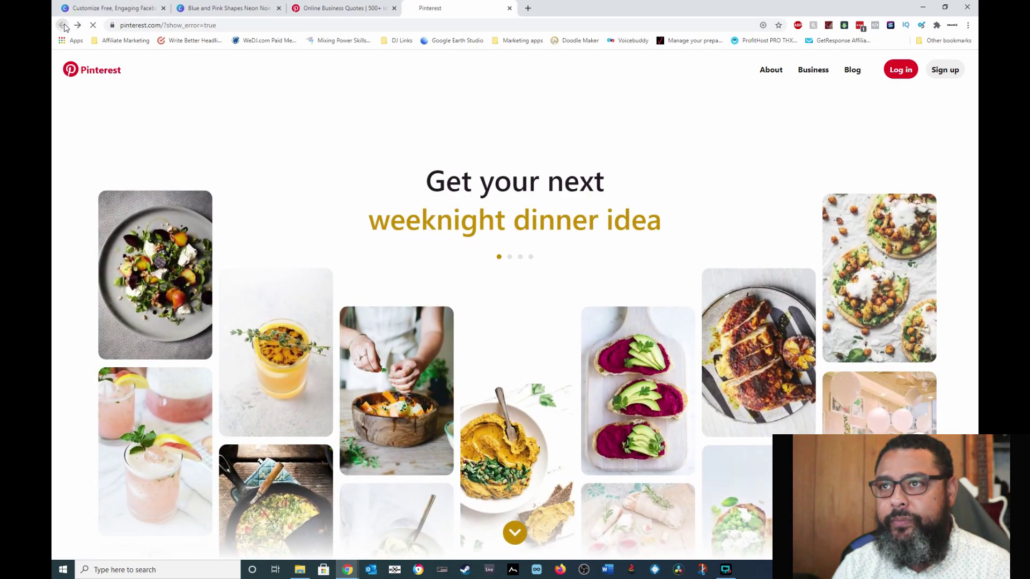
pyautogui.click(510, 9)
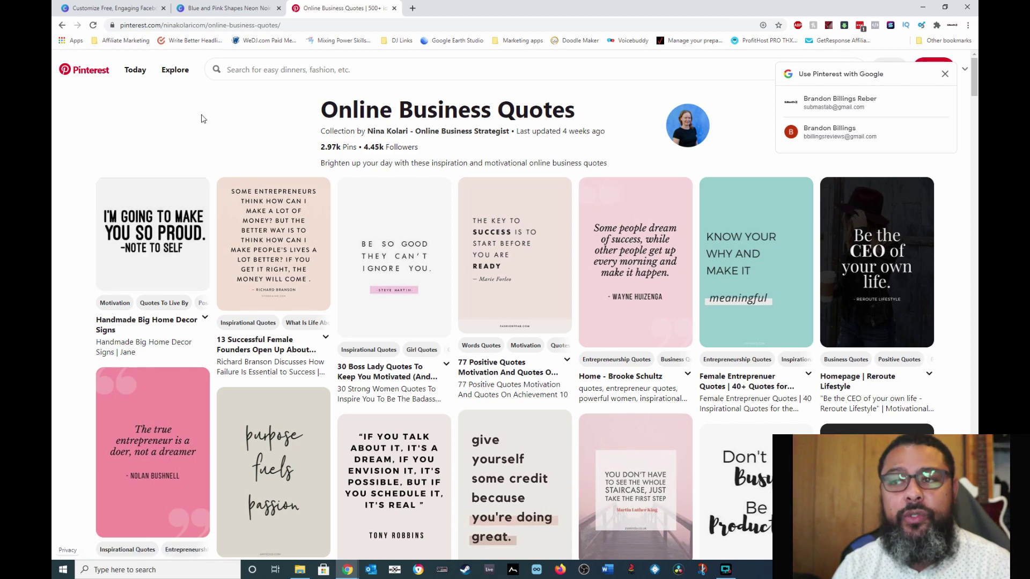
# - Retype the NEW RUNNING SHOES label, first as the quote, then as 'NOTE TO SELF:'
pyautogui.click(209, 7)
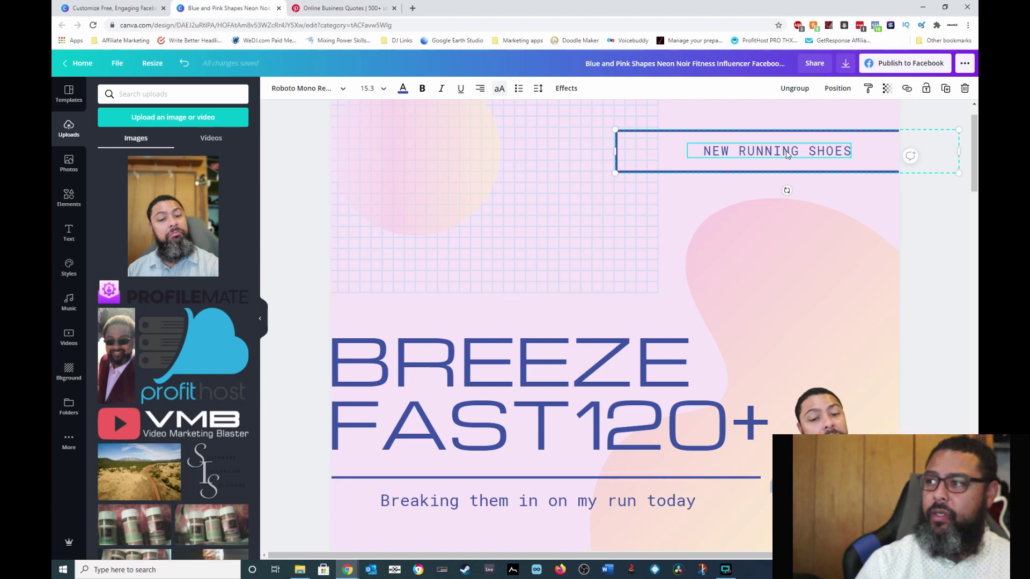
pyautogui.doubleClick(787, 153)
pyautogui.moveTo(707, 152); pyautogui.dragTo(852, 153)
pyautogui.write("I'M GOING TO MSAKRE")
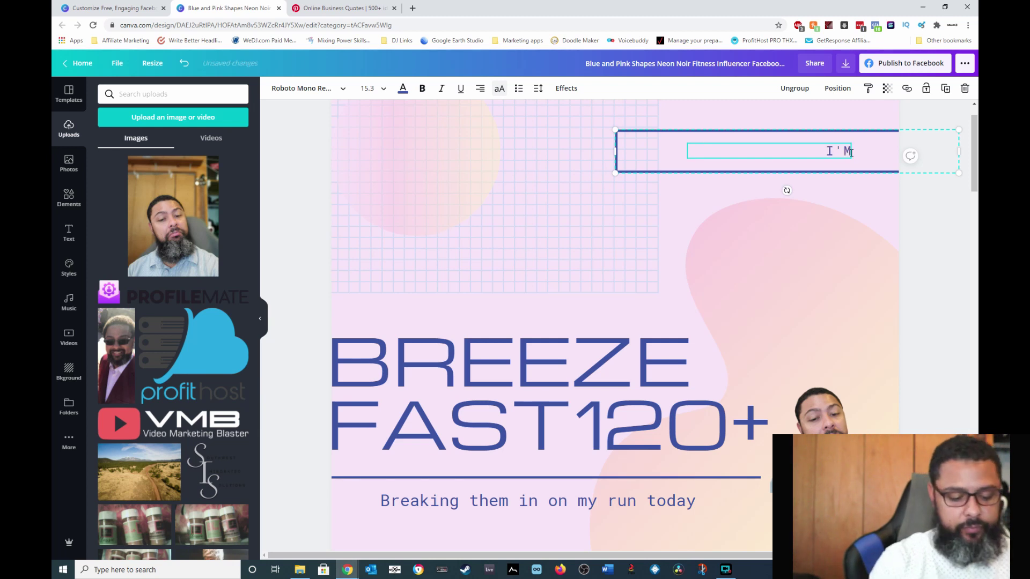
pyautogui.press('BackSpace')
pyautogui.press('BackSpace')
pyautogui.press('BackSpace')
pyautogui.press('BackSpace')
pyautogui.press('BackSpace')
pyautogui.write('AKE MYSELF SO PROUD')
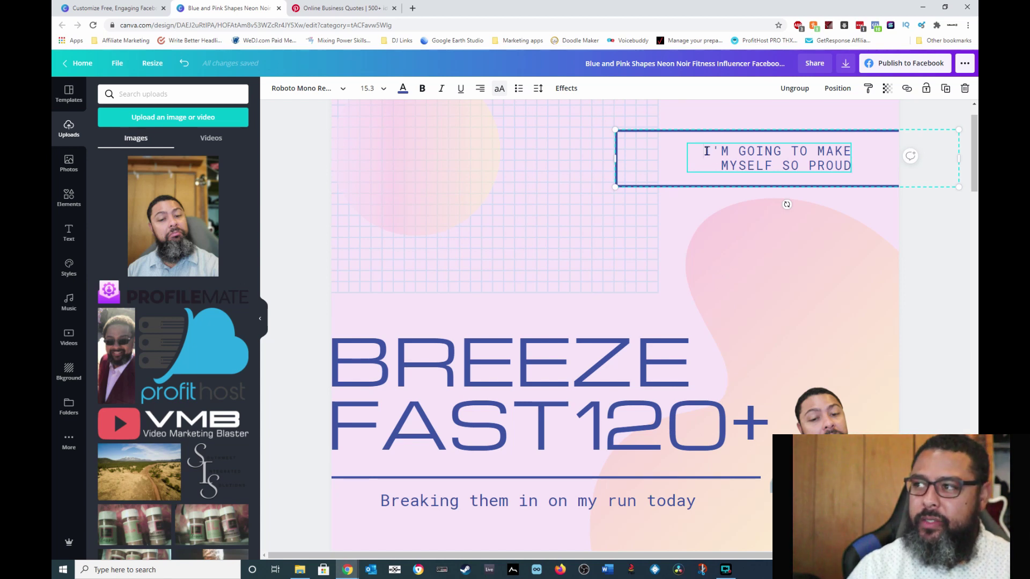
pyautogui.moveTo(704, 150); pyautogui.dragTo(852, 165)
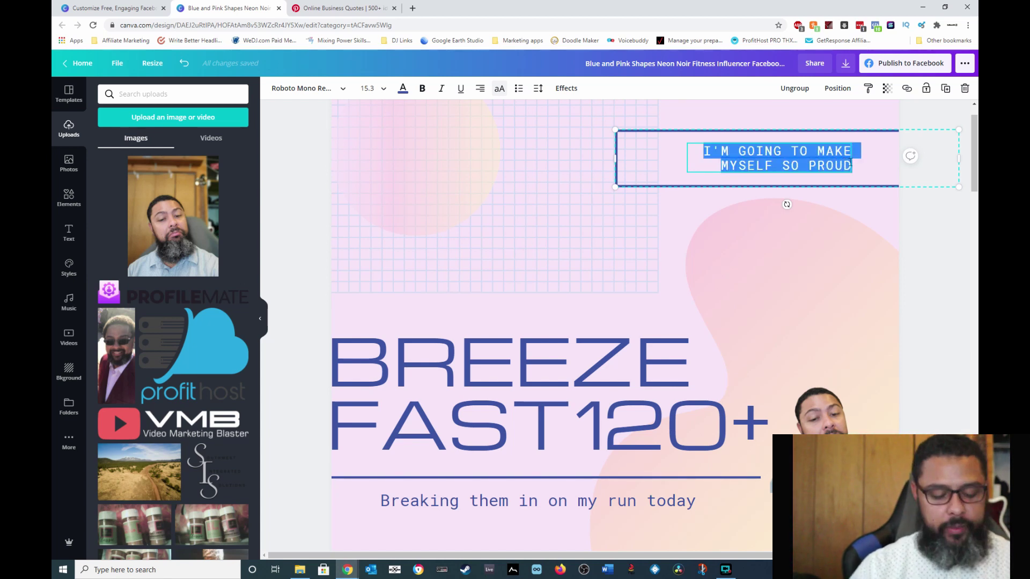
pyautogui.write('NOTE TO SEL')
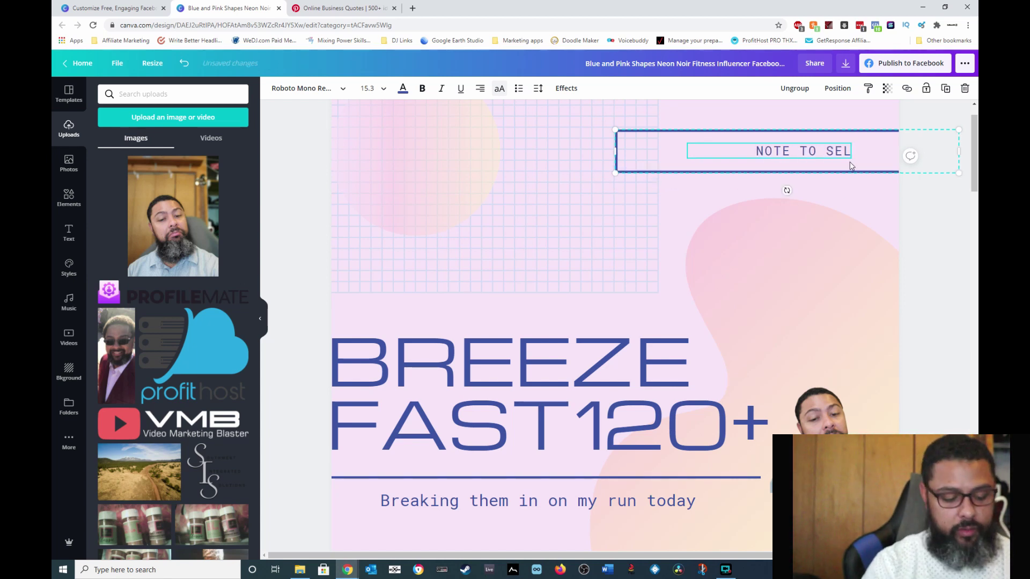
pyautogui.write('F:')
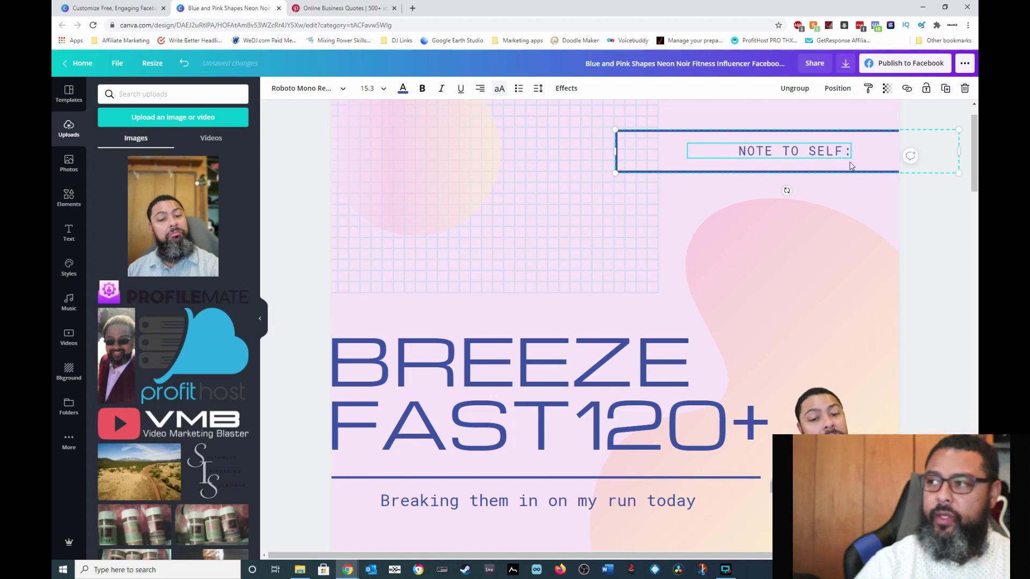
# - Replace the BREEZE FAST120+ headline with 'I AM GOING TO MAKE MYSELF SO PROUD' at size 64
pyautogui.click(574, 322)
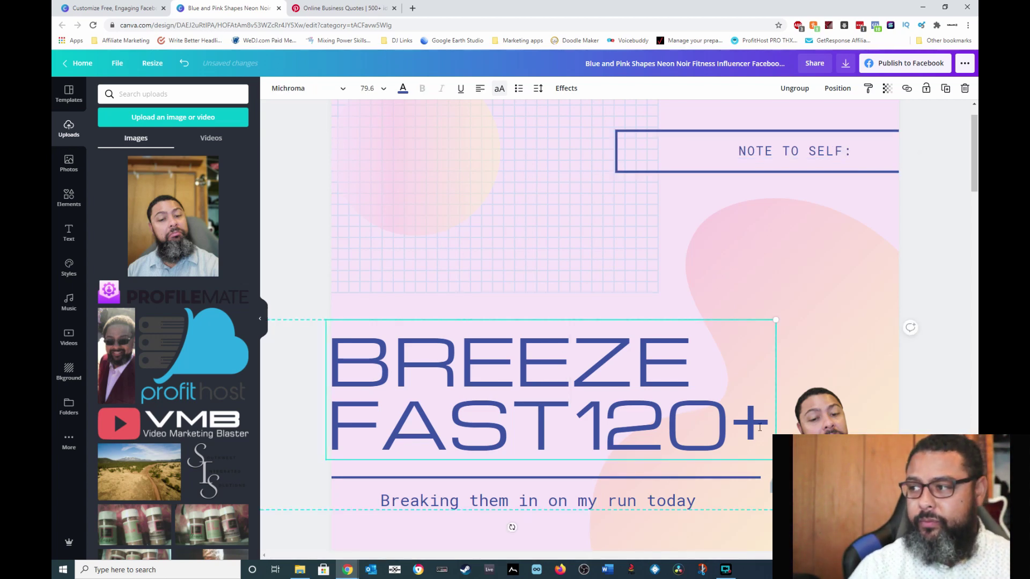
pyautogui.moveTo(760, 429); pyautogui.dragTo(326, 354)
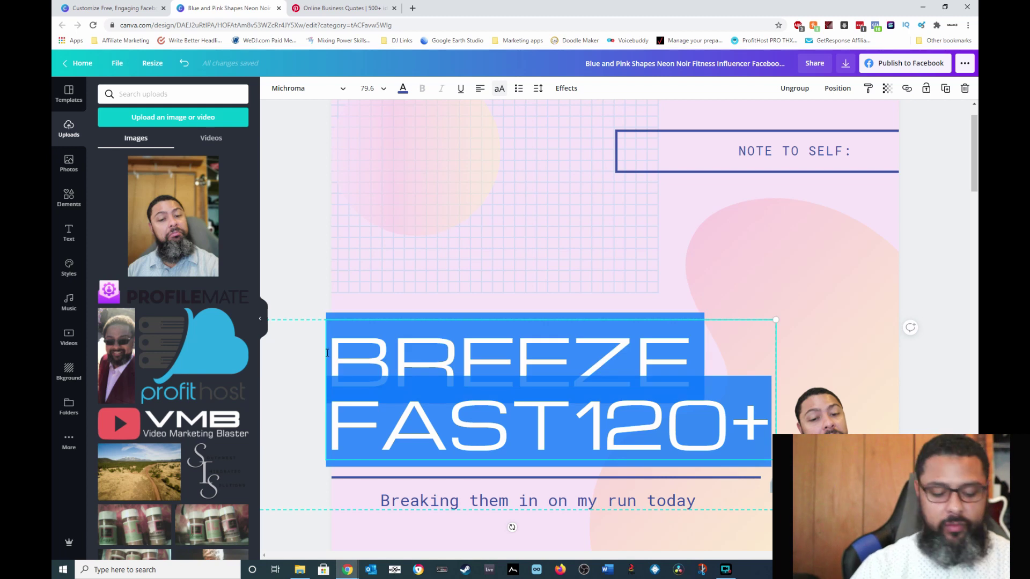
pyautogui.write('I AM GOING TO MAKE')
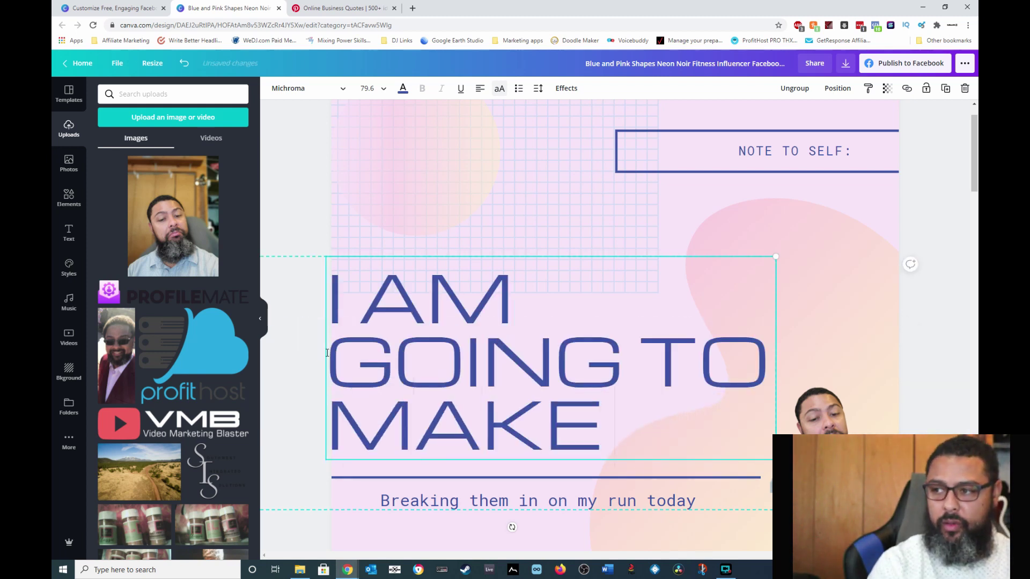
pyautogui.write(' MYSELF SO PROUD')
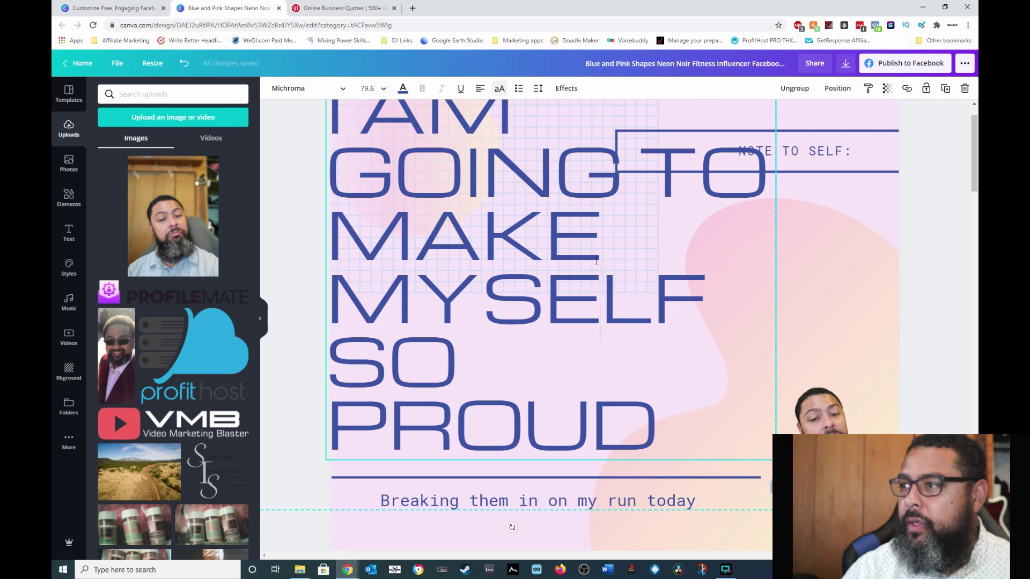
pyautogui.moveTo(653, 413); pyautogui.dragTo(369, 103)
pyautogui.click(369, 88)
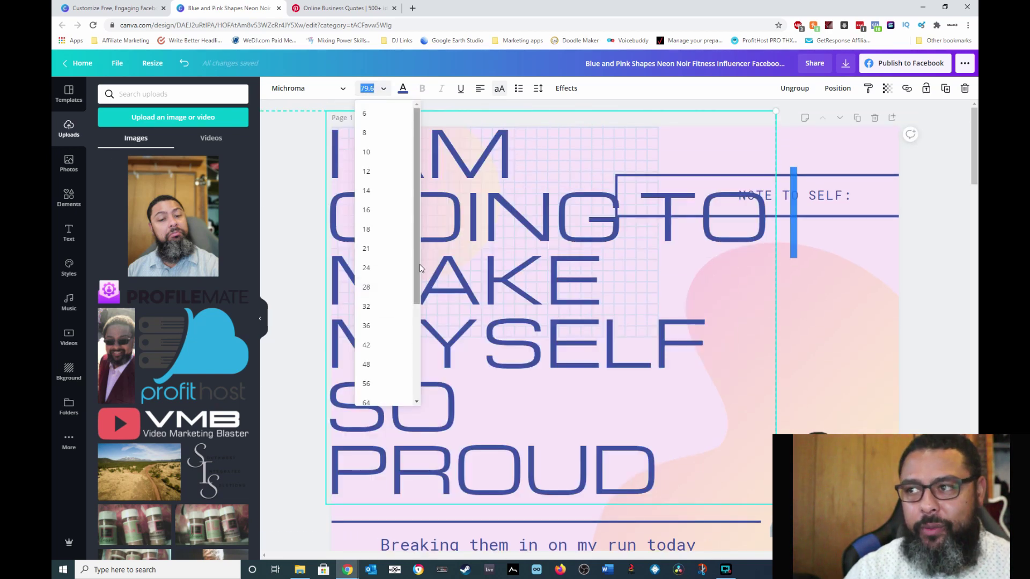
pyautogui.click(378, 365)
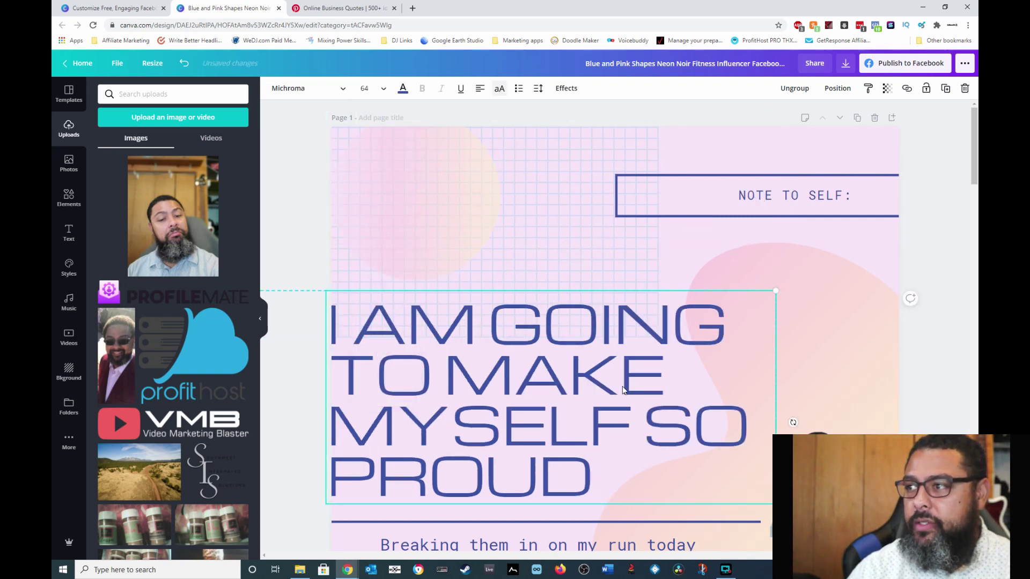
# - Retype the subtitle below the headline as 'Just a daily reminder'
pyautogui.scroll(-3, 590, 333)
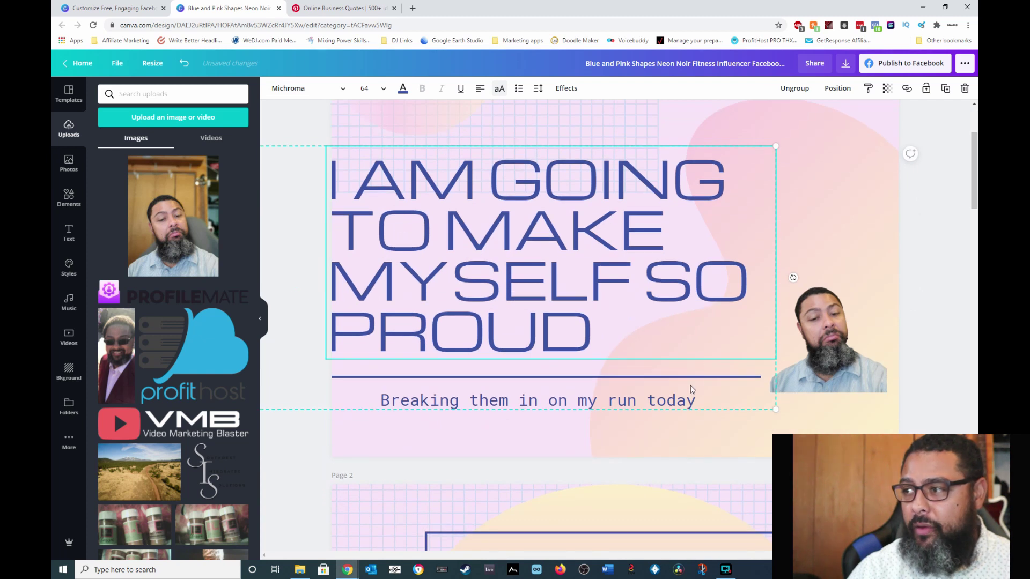
pyautogui.click(692, 401)
pyautogui.moveTo(706, 401); pyautogui.dragTo(325, 399)
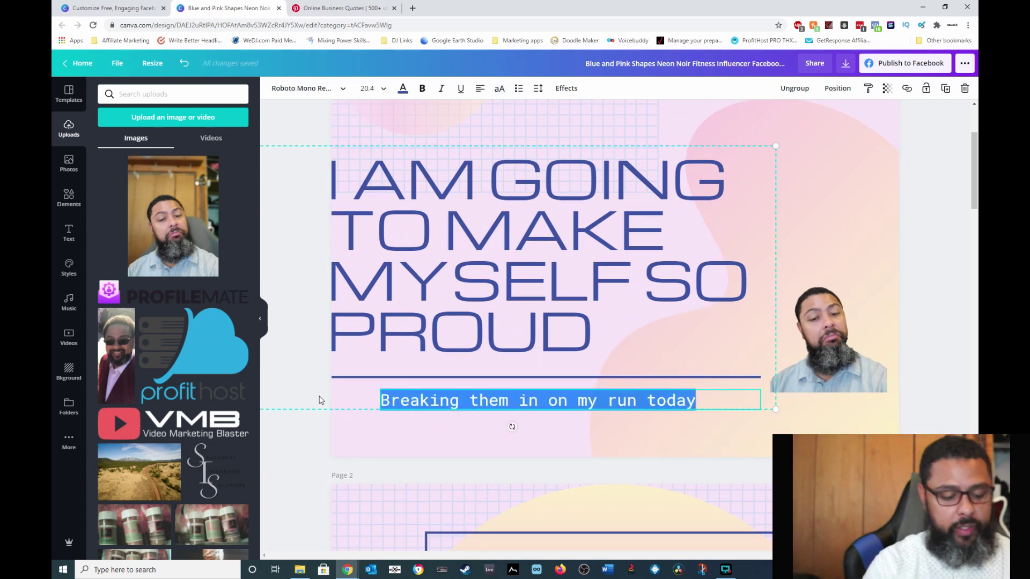
pyautogui.write('Just a dia')
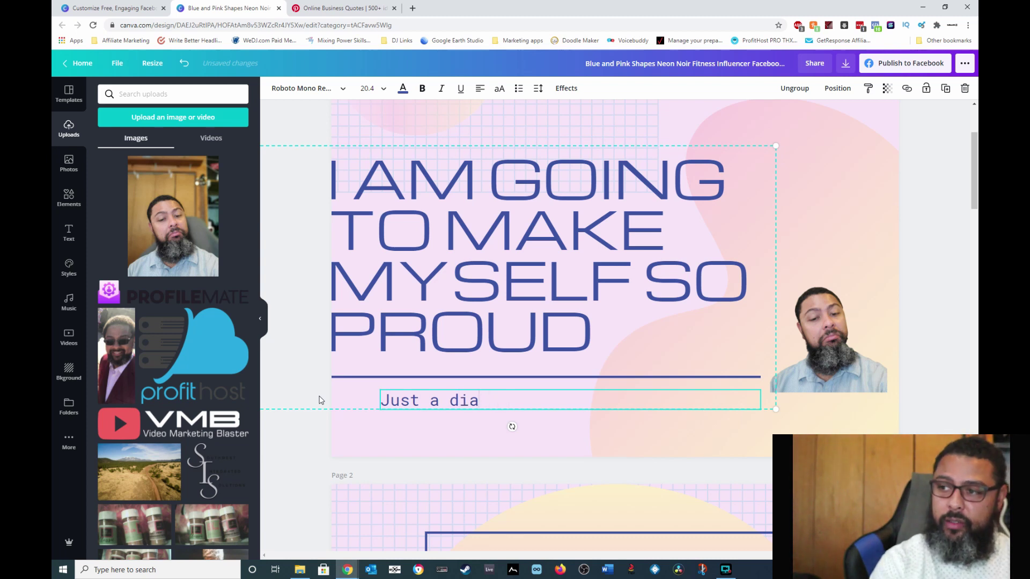
pyautogui.press('BackSpace')
pyautogui.press('BackSpace')
pyautogui.write('aily remo')
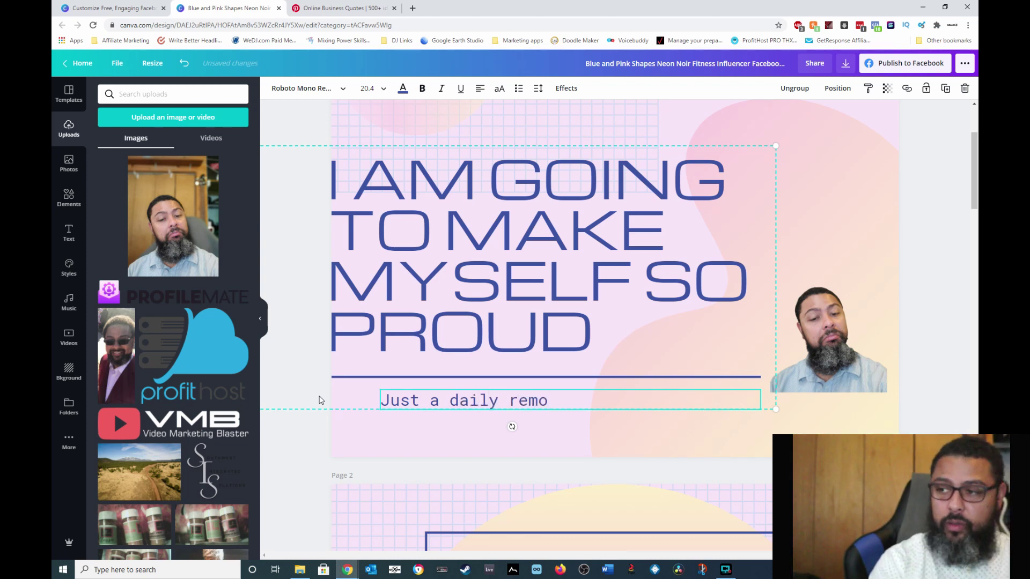
pyautogui.press('BackSpace')
pyautogui.write('inder for you')
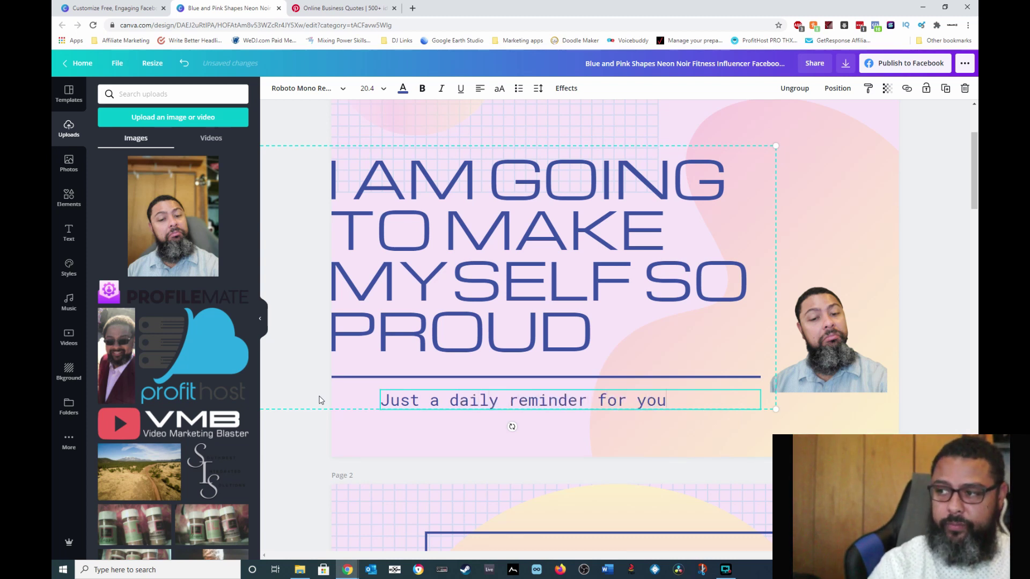
# - Nudge the quote group right, move the headshot cutout beside the headline, then deselect
pyautogui.scroll(1, 679, 273)
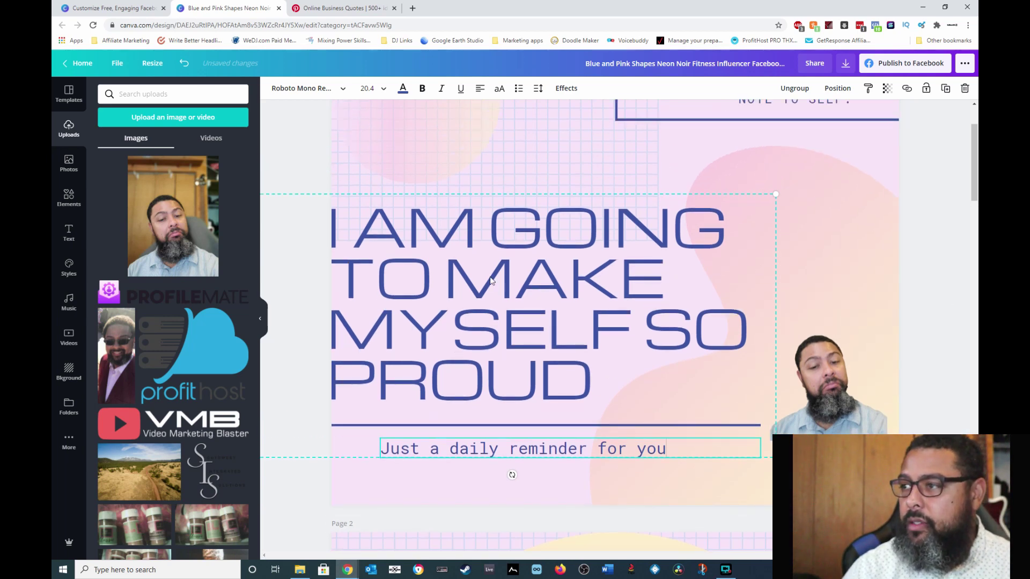
pyautogui.moveTo(491, 280); pyautogui.dragTo(613, 264)
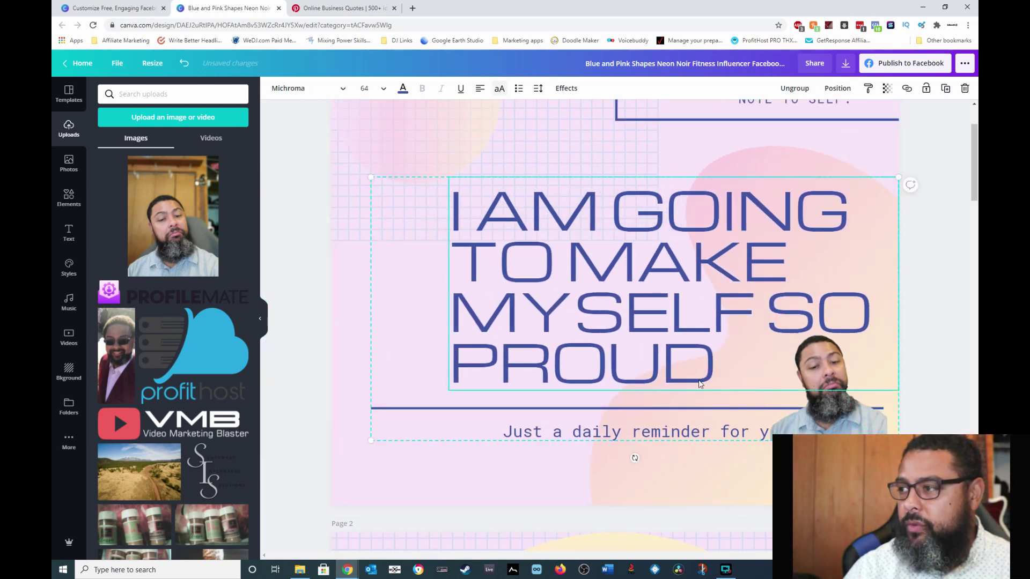
pyautogui.moveTo(836, 417); pyautogui.dragTo(397, 381)
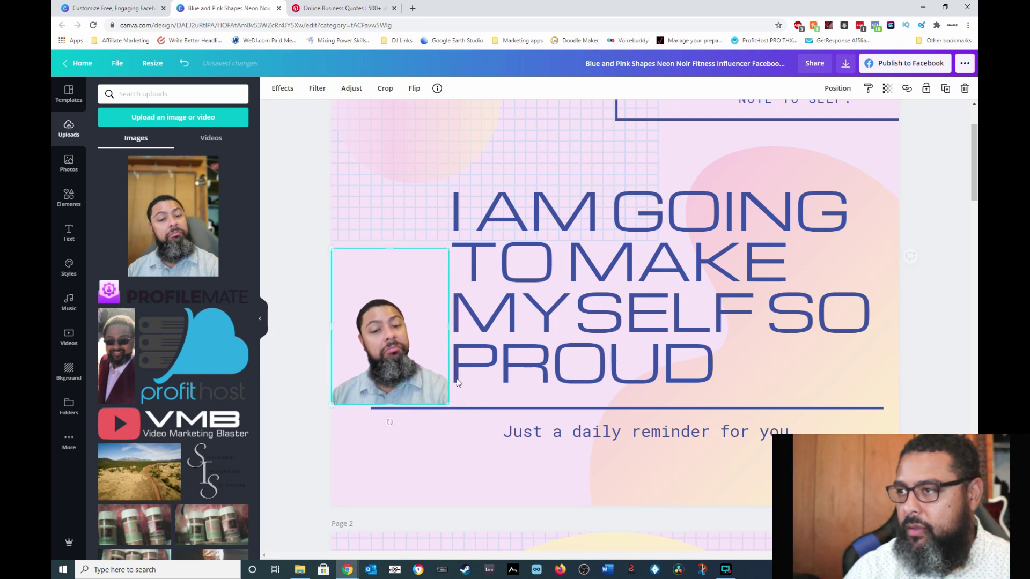
pyautogui.moveTo(563, 365); pyautogui.dragTo(571, 365)
pyautogui.click(968, 291)
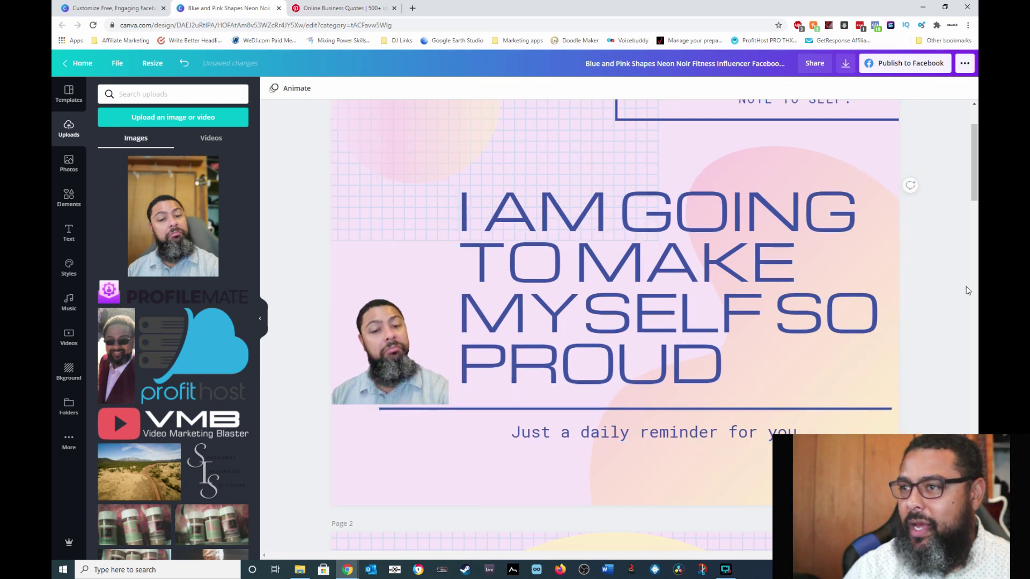
pyautogui.scroll(3, 968, 292)
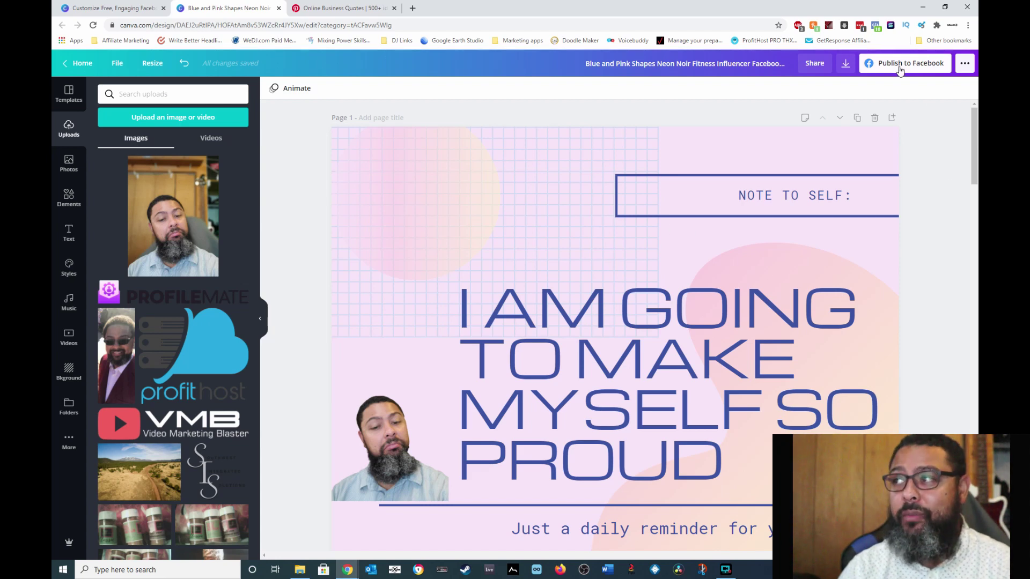
# - Check the Facebook publish target, then download all five quote-post pages as PNG images
pyautogui.click(900, 69)
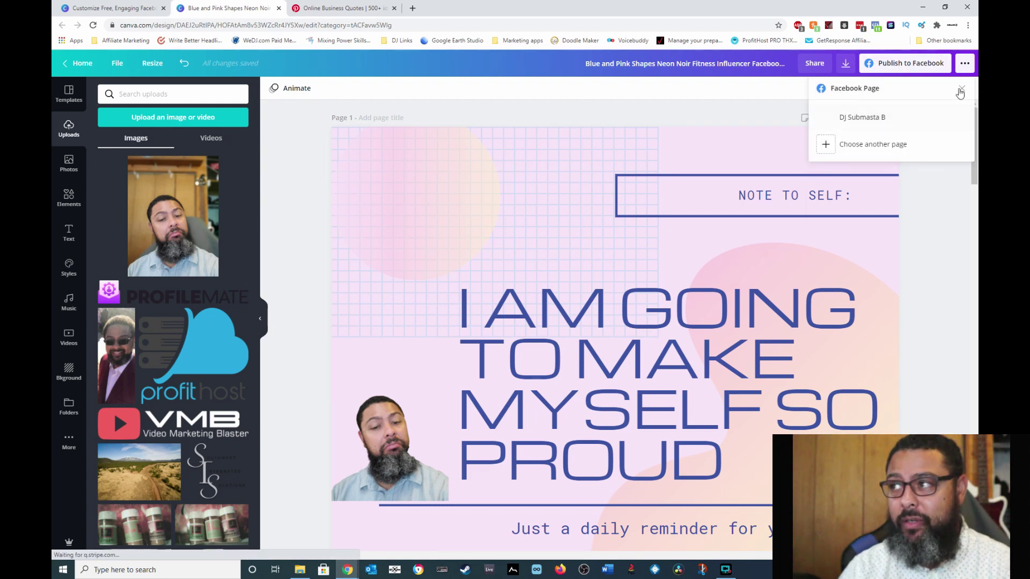
pyautogui.click(961, 89)
pyautogui.click(845, 63)
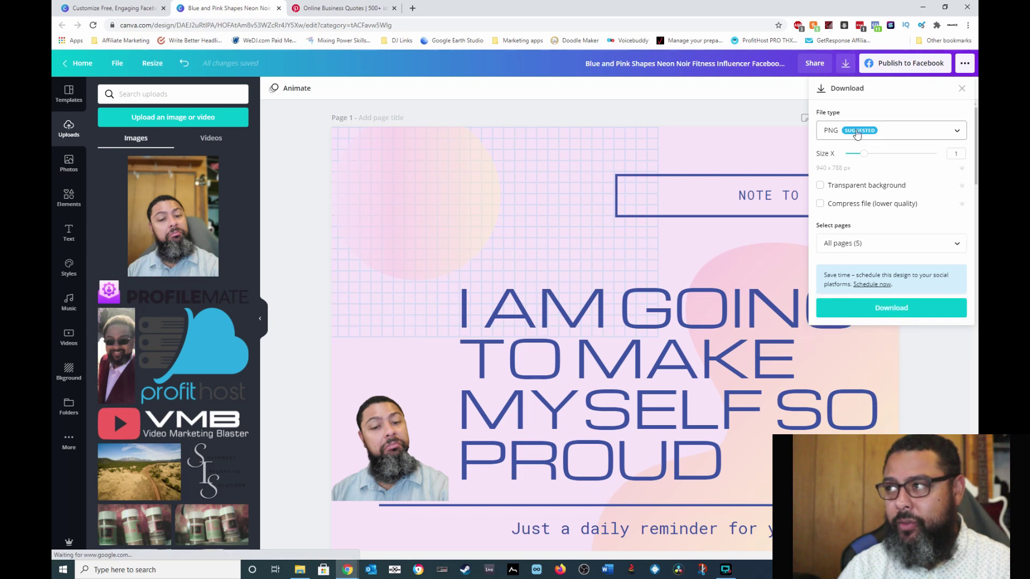
pyautogui.click(871, 308)
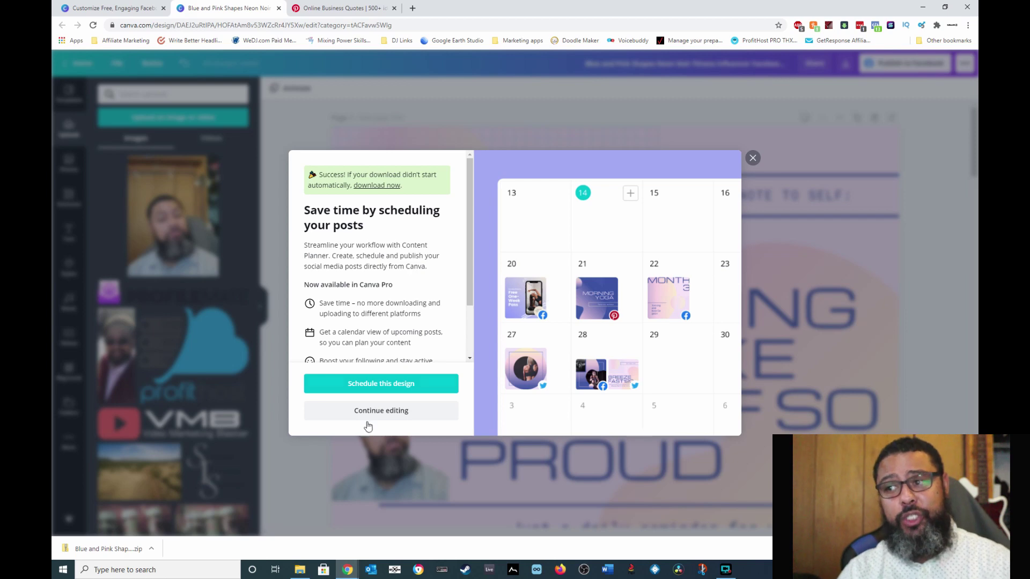
# - Add a post on Wednesday 7 October using the existing Blue and Pink Shapes quote post set
pyautogui.click(381, 384)
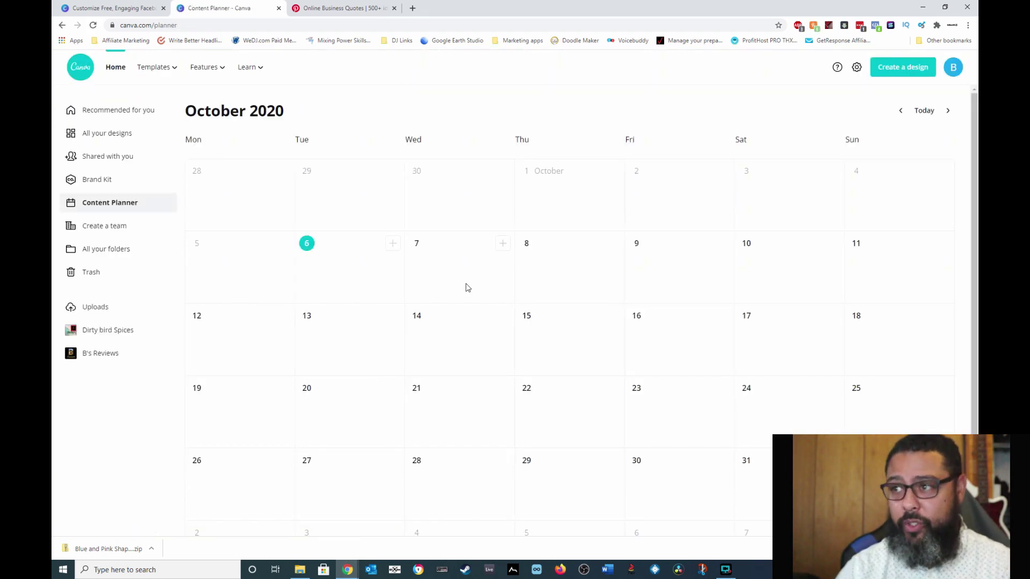
pyautogui.click(504, 245)
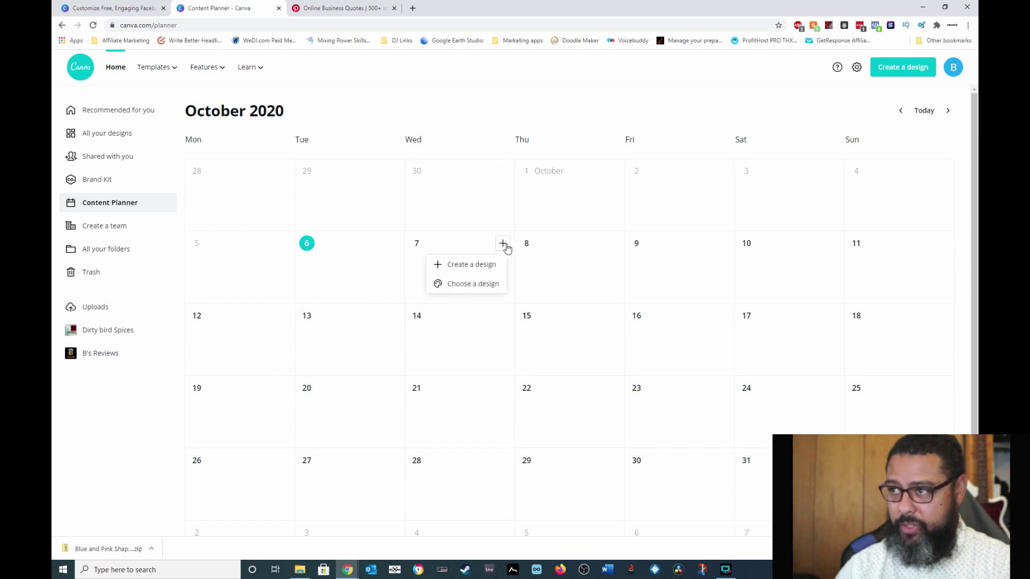
pyautogui.click(494, 267)
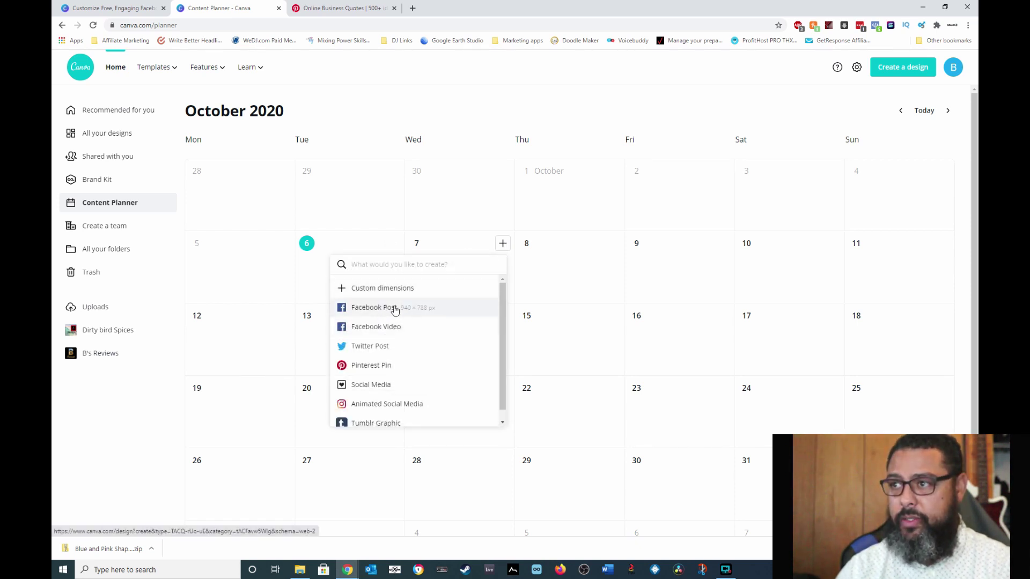
pyautogui.click(500, 245)
pyautogui.click(502, 244)
pyautogui.click(476, 286)
pyautogui.click(392, 365)
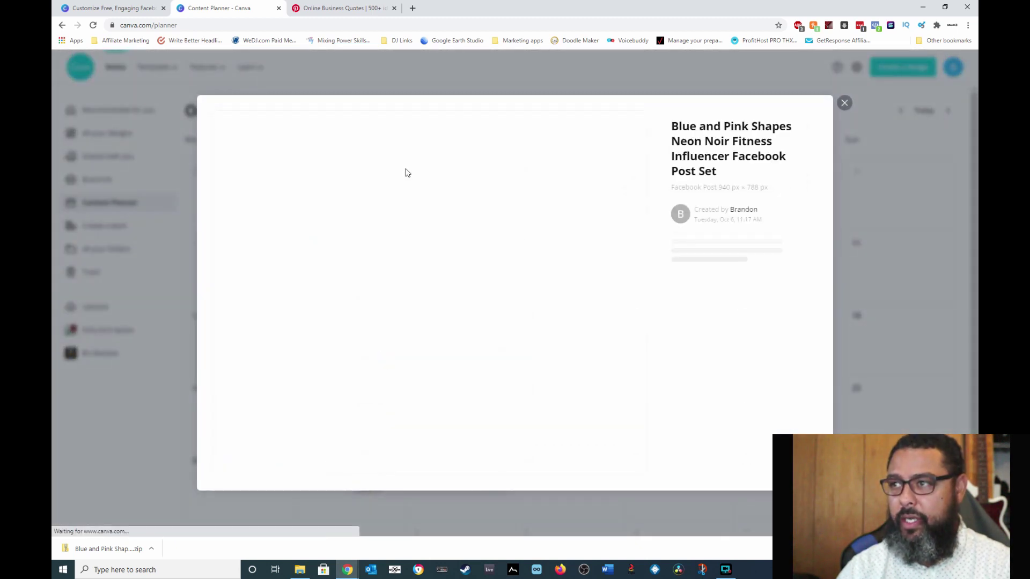
# - Try connecting a Facebook Page as the destination, then close the scheduling window without scheduling
pyautogui.click(773, 280)
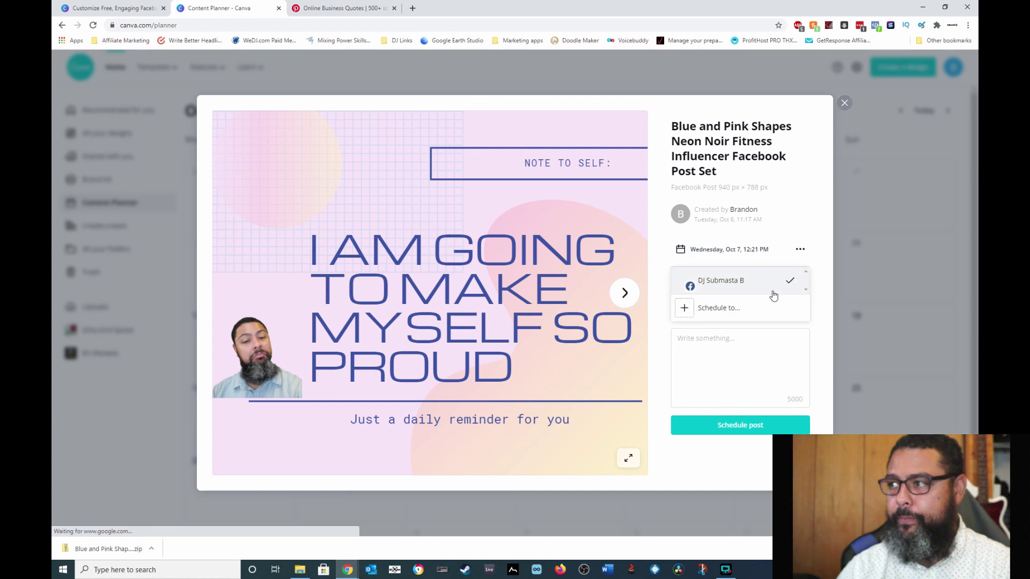
pyautogui.click(749, 304)
pyautogui.click(703, 245)
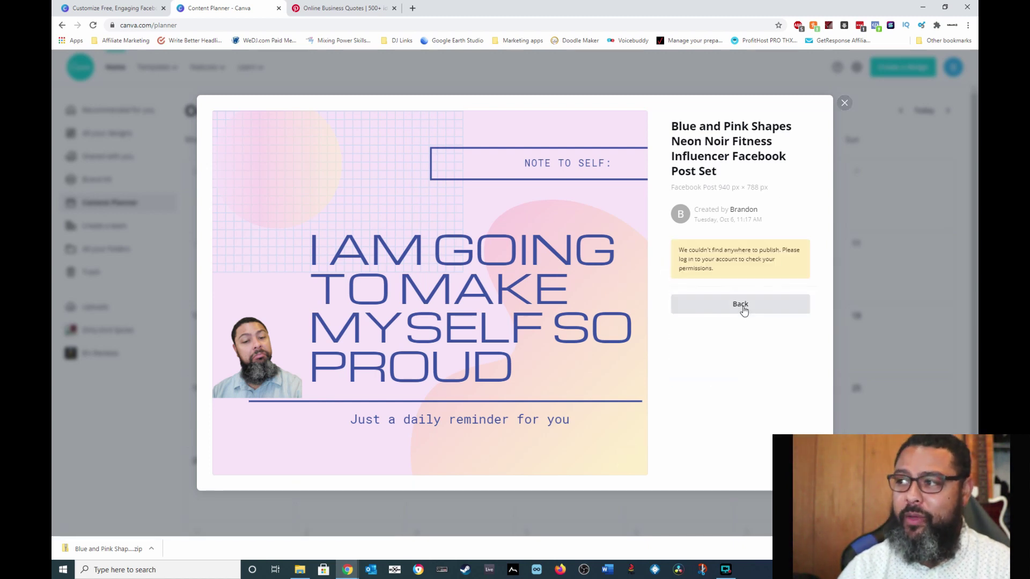
pyautogui.click(740, 305)
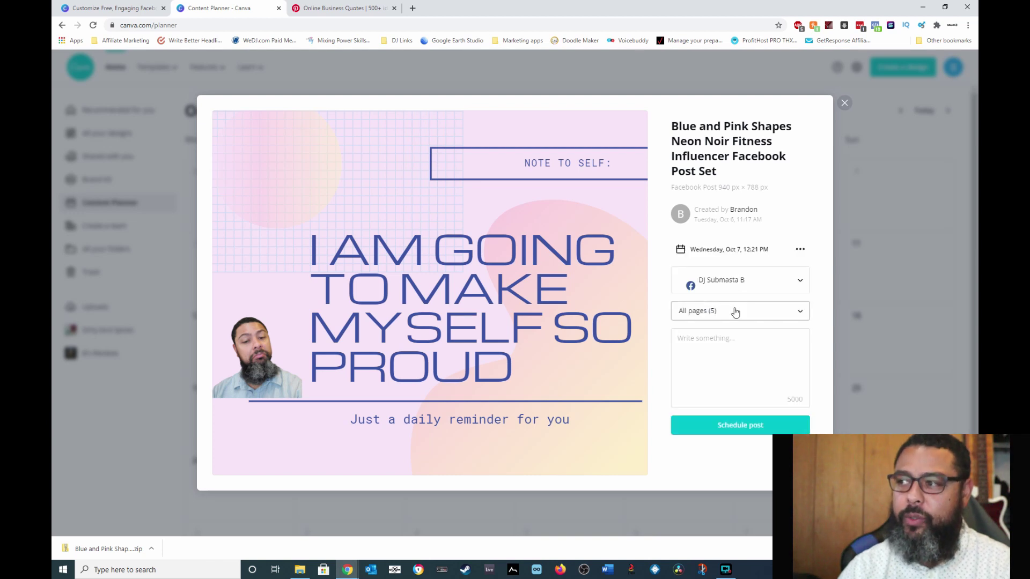
pyautogui.click(733, 290)
pyautogui.click(787, 224)
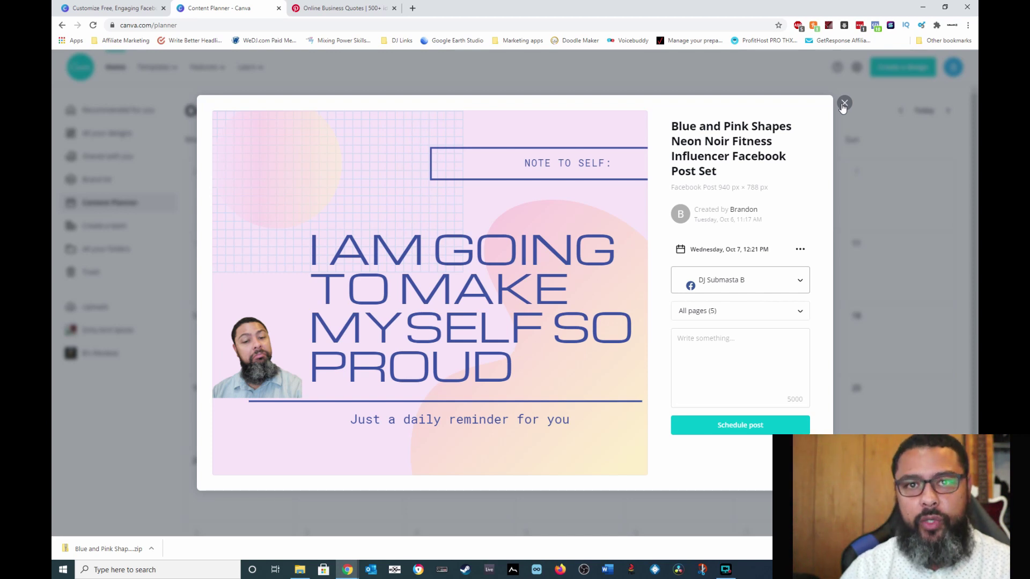
pyautogui.moveTo(446, 221)
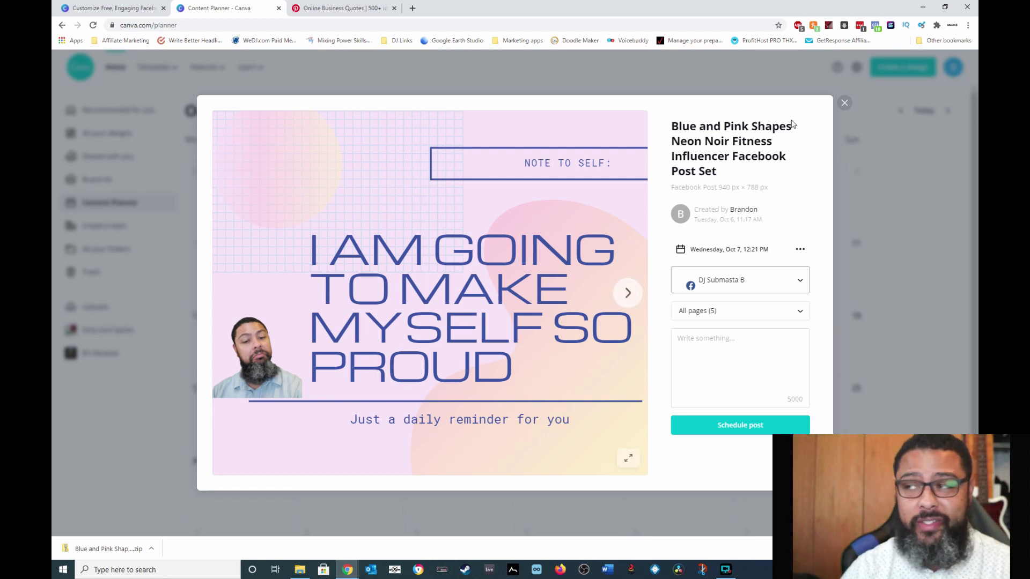
pyautogui.click(844, 103)
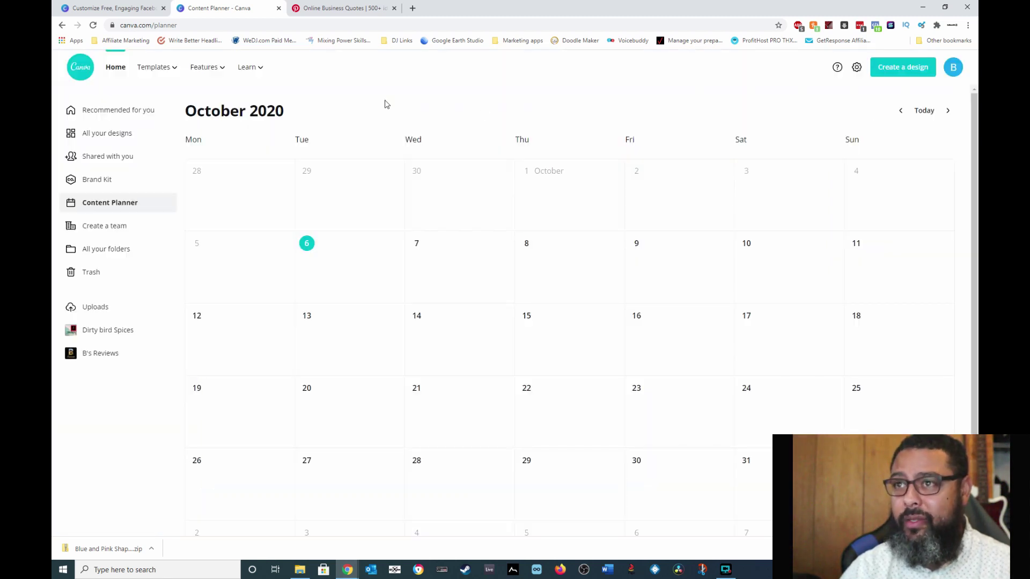
# - Create a design from the 75% OFF Yellow and Pink birthday template under Facebook Videos
pyautogui.click(96, 8)
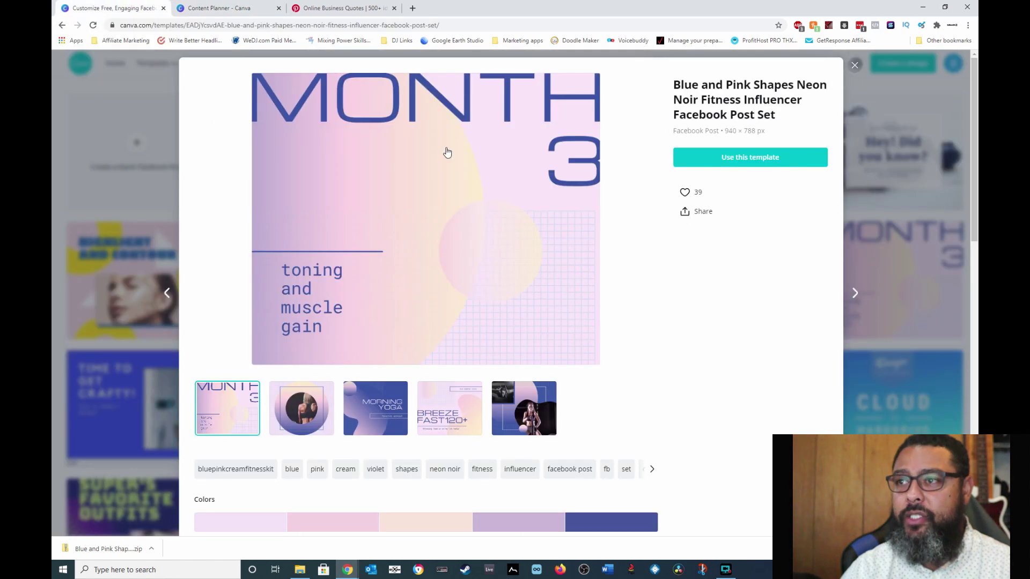
pyautogui.click(855, 66)
pyautogui.scroll(5, 494, 355)
pyautogui.moveTo(157, 92)
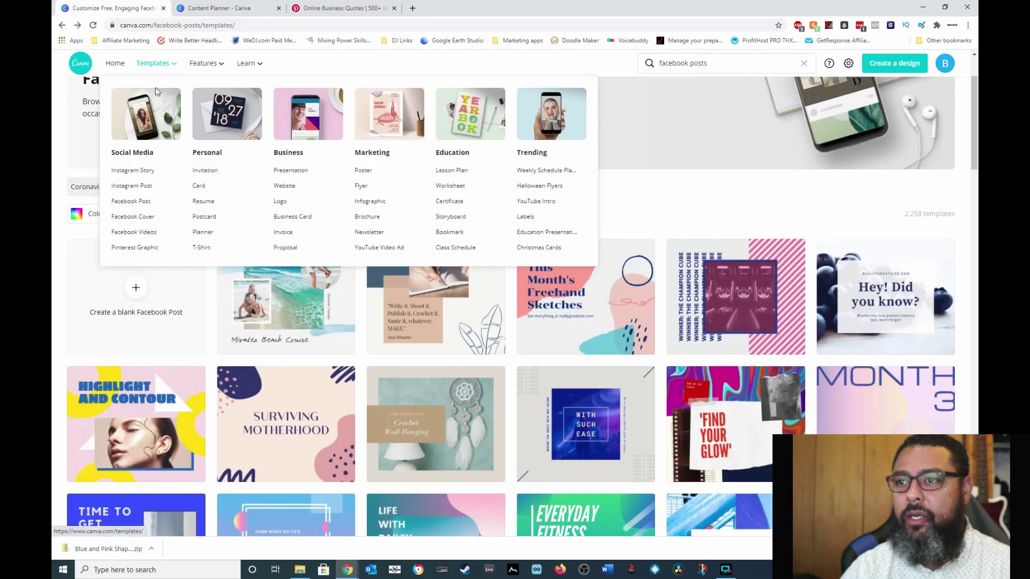
pyautogui.click(134, 233)
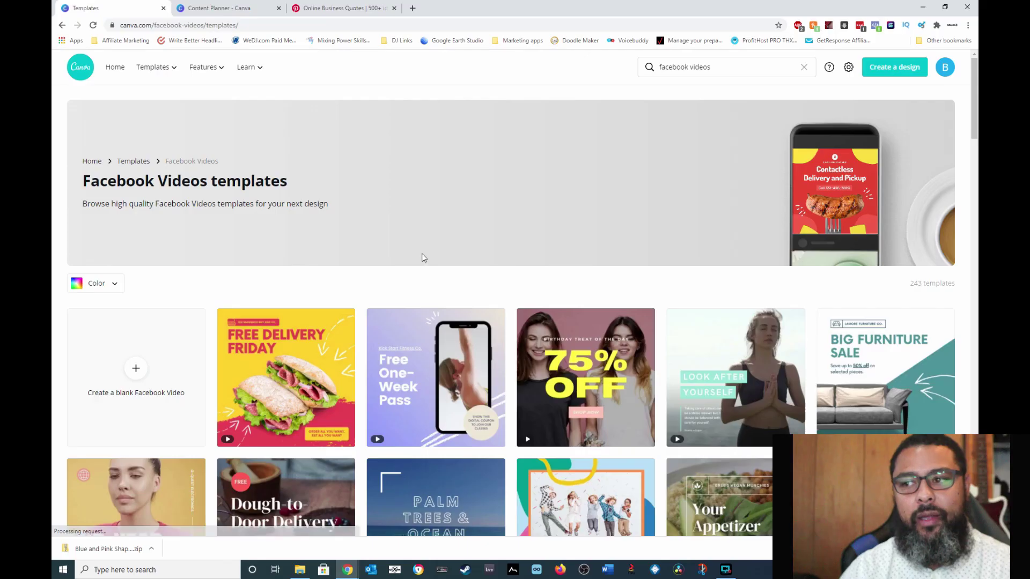
pyautogui.scroll(-2, 427, 255)
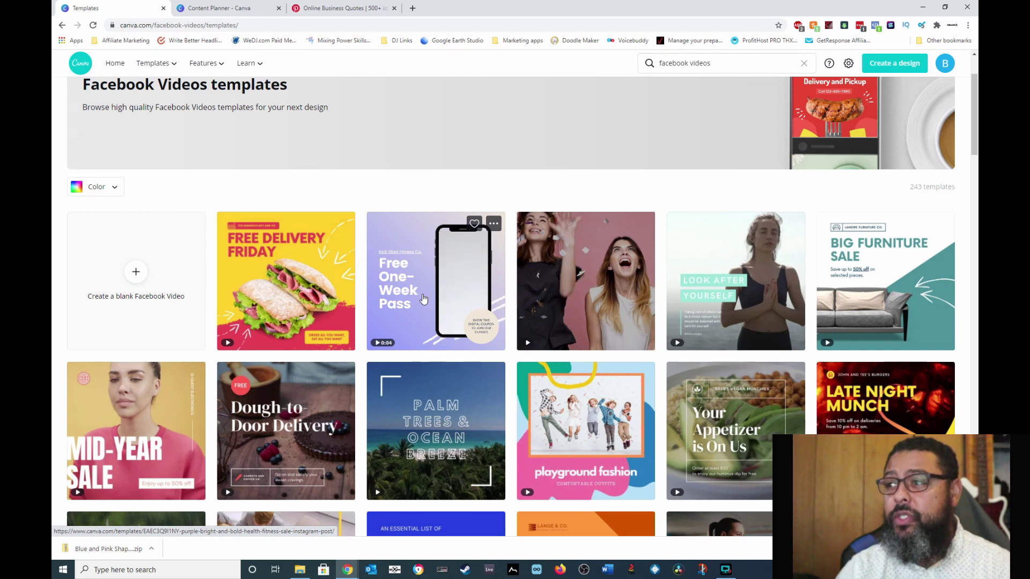
pyautogui.click(603, 279)
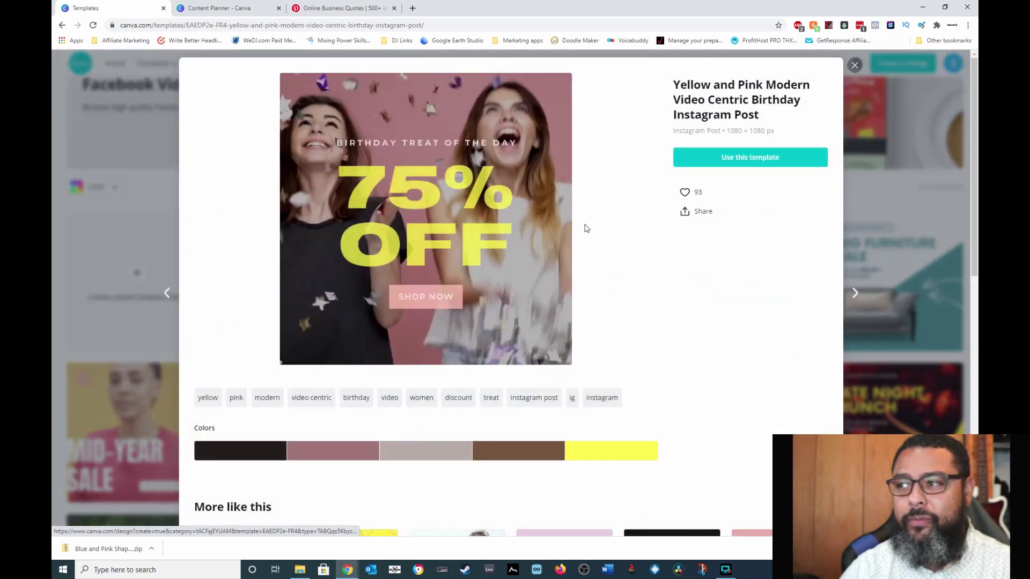
pyautogui.click(775, 162)
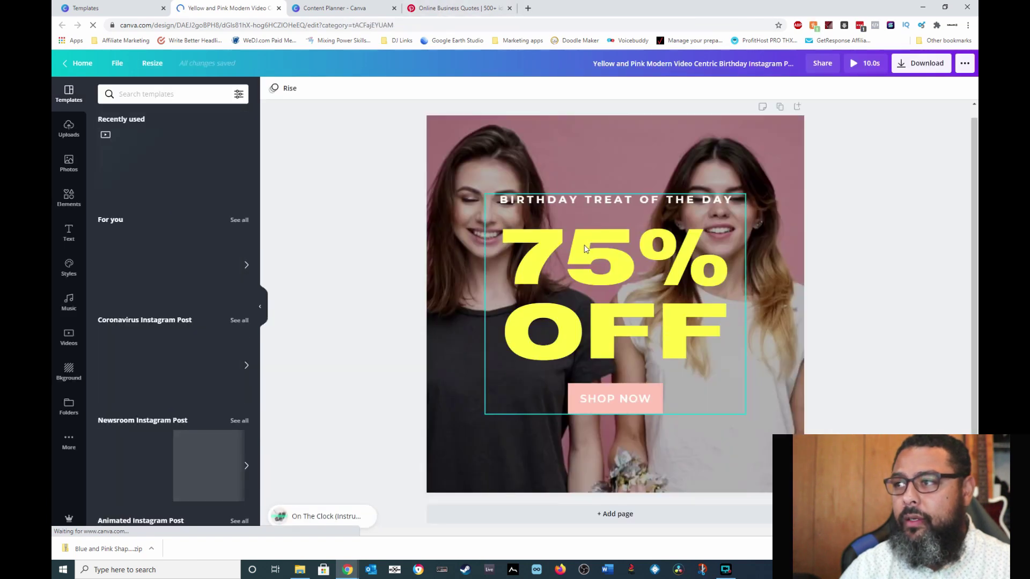
pyautogui.click(651, 199)
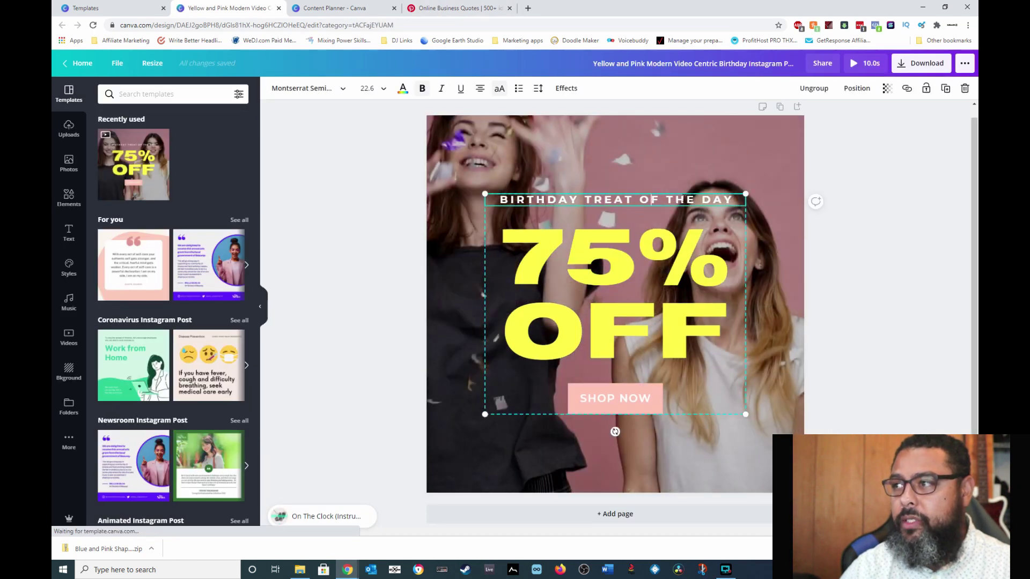
# - Change the BIRTHDAY TREAT OF THE DAY line to 'SOMETHING TO DO TODAY'
pyautogui.tripleClick(501, 199)
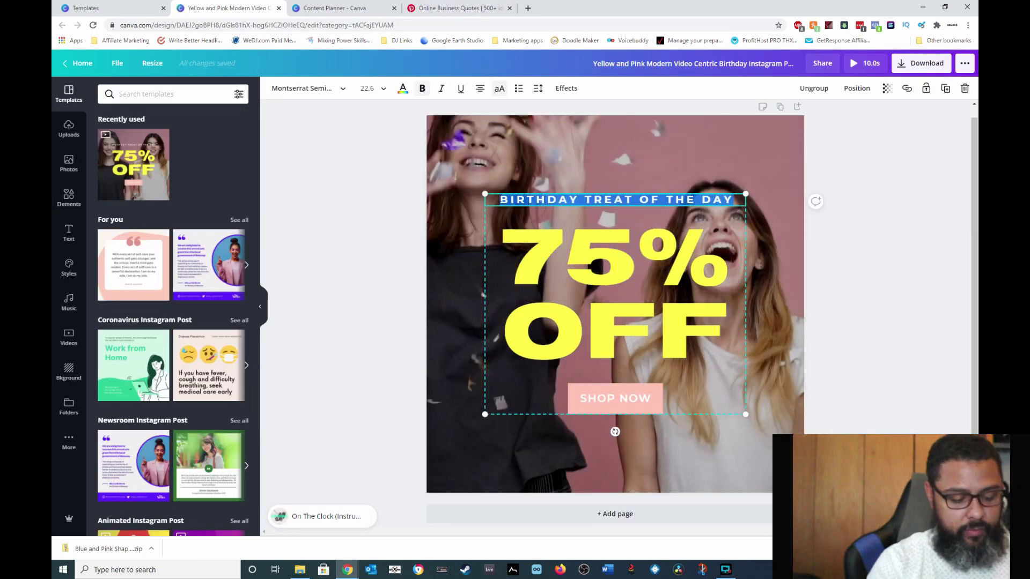
pyautogui.write('SOEMTHING ')
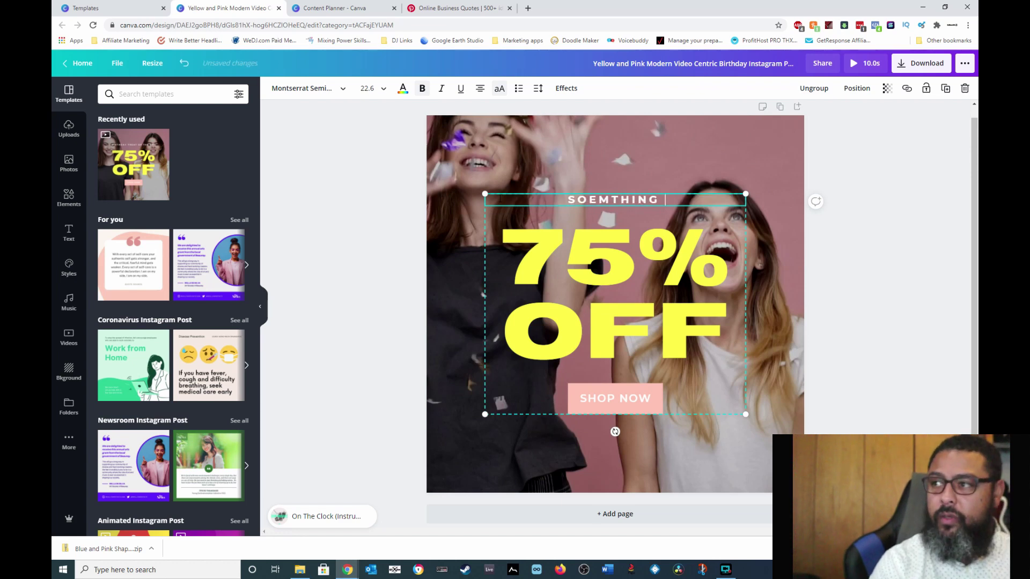
pyautogui.write('TO DO TODAY')
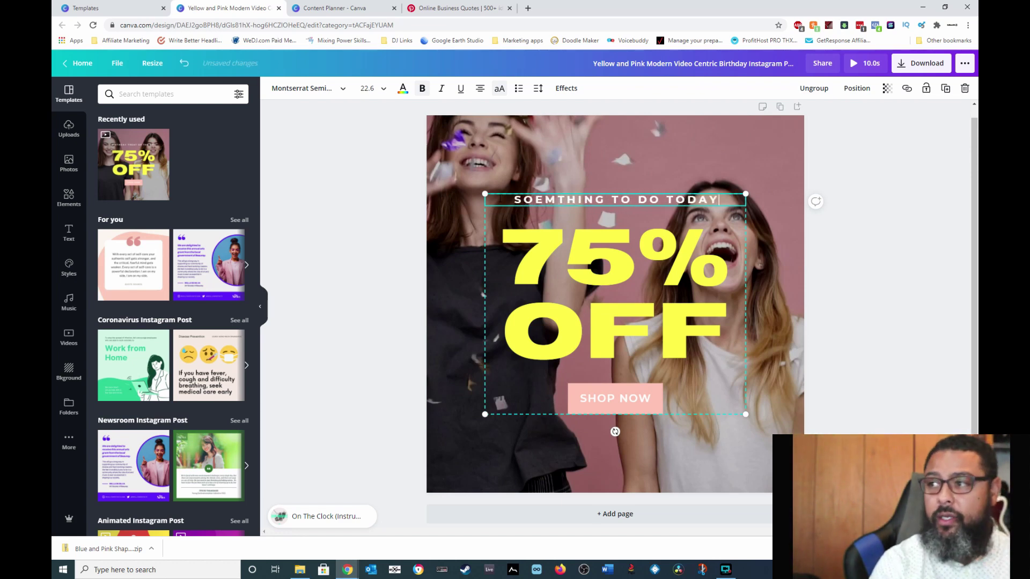
pyautogui.press('BackSpace')
pyautogui.press('Right')
pyautogui.write('E')
# - Replace the 75% OFF headline with 'CELEBRATE YOURSELF' at font size 72
pyautogui.click(616, 332)
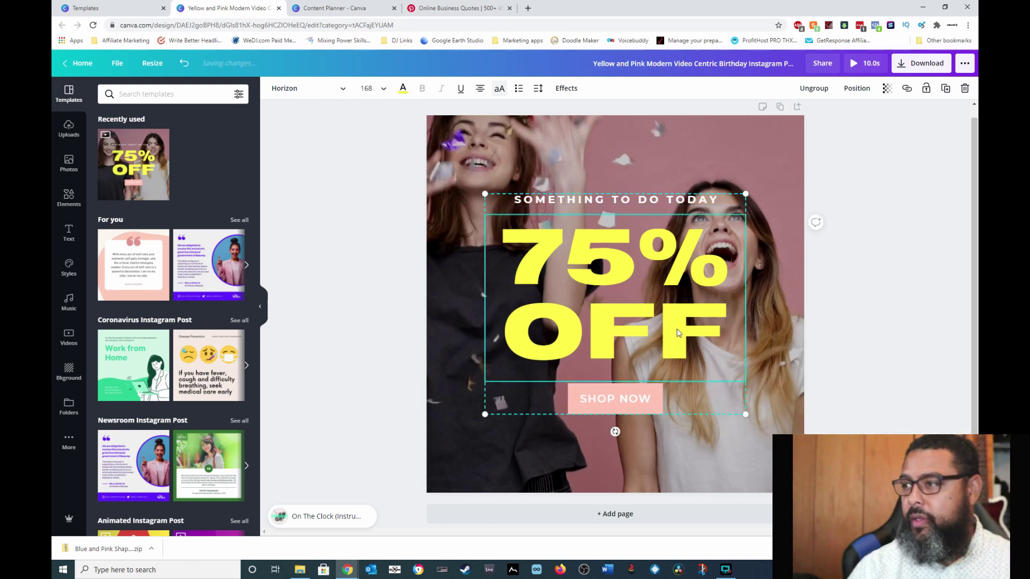
pyautogui.doubleClick(617, 331)
pyautogui.click(525, 275)
pyautogui.hotkey('ctrl', 'a')
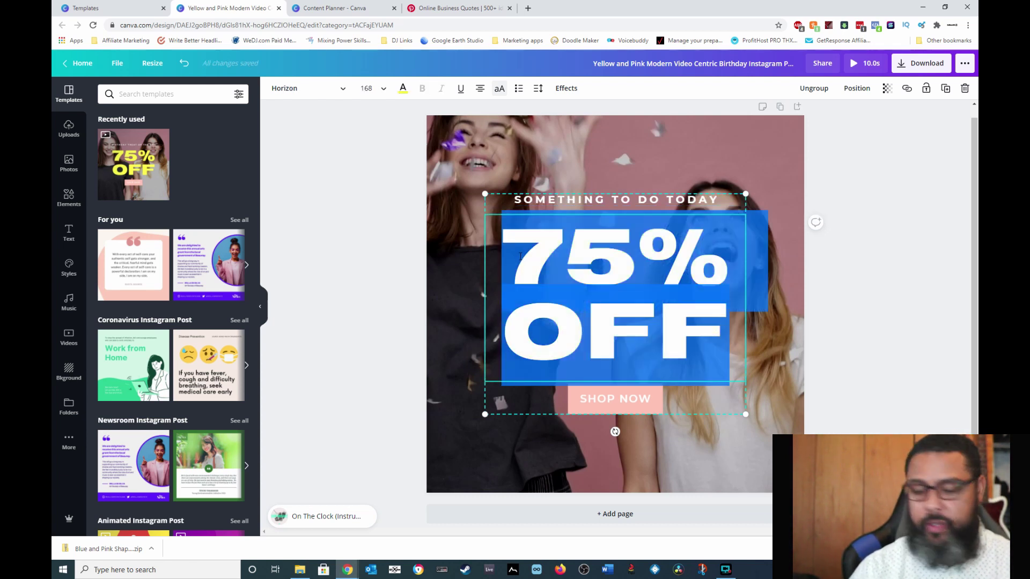
pyautogui.write('CELEBRATE YOUR')
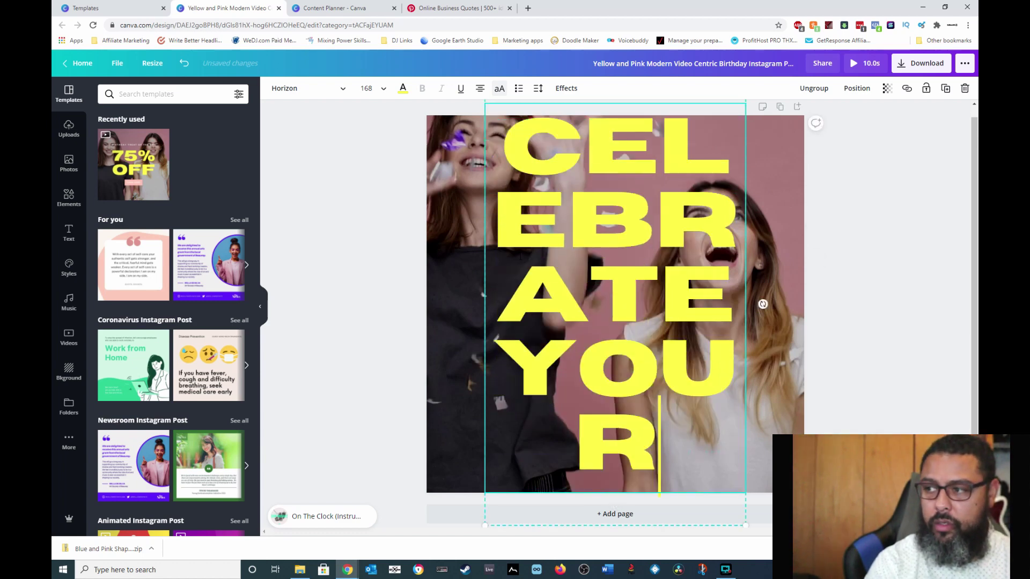
pyautogui.write('SELF')
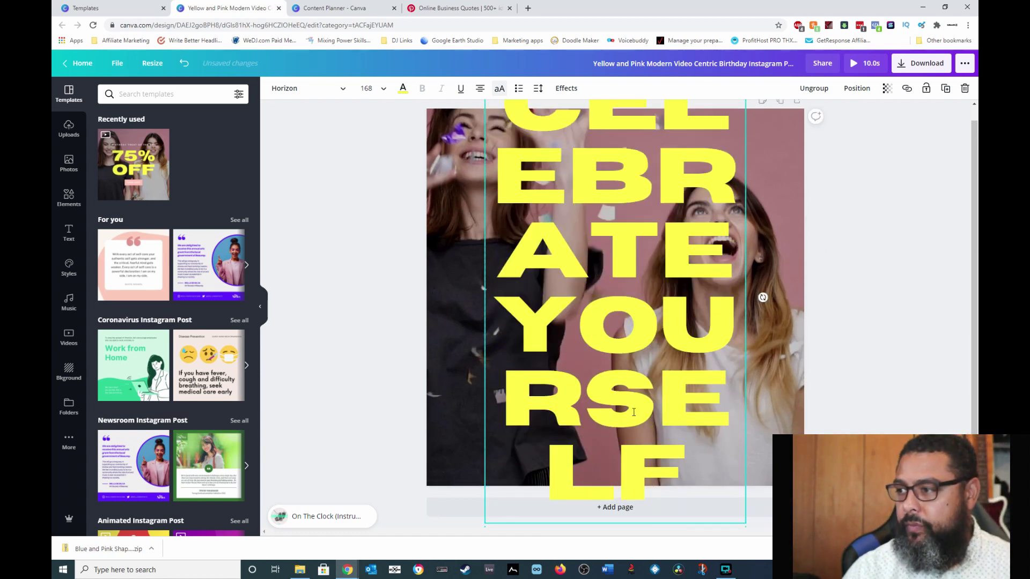
pyautogui.hotkey('ctrl', 'a')
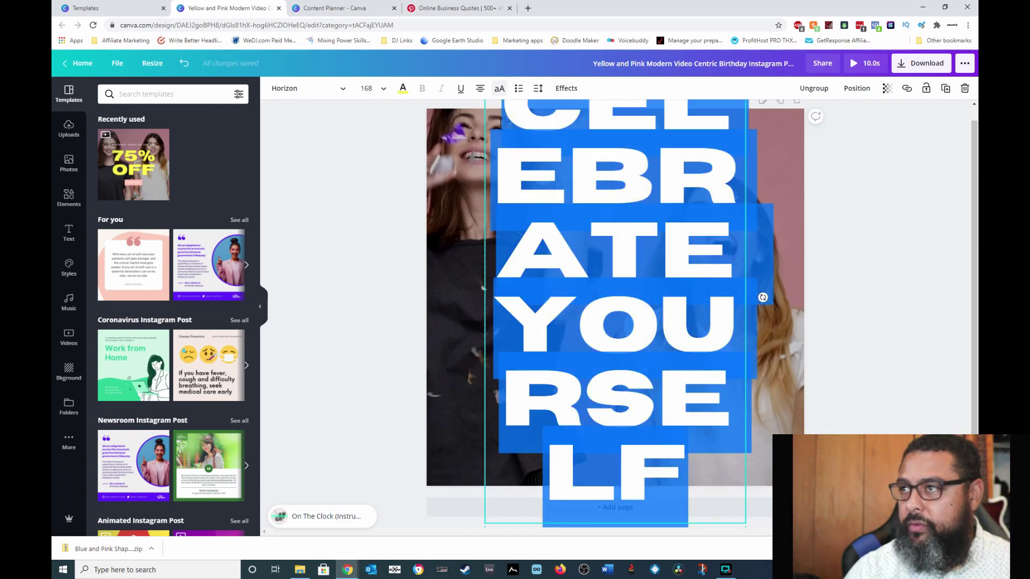
pyautogui.click(384, 90)
pyautogui.scroll(-3, 386, 273)
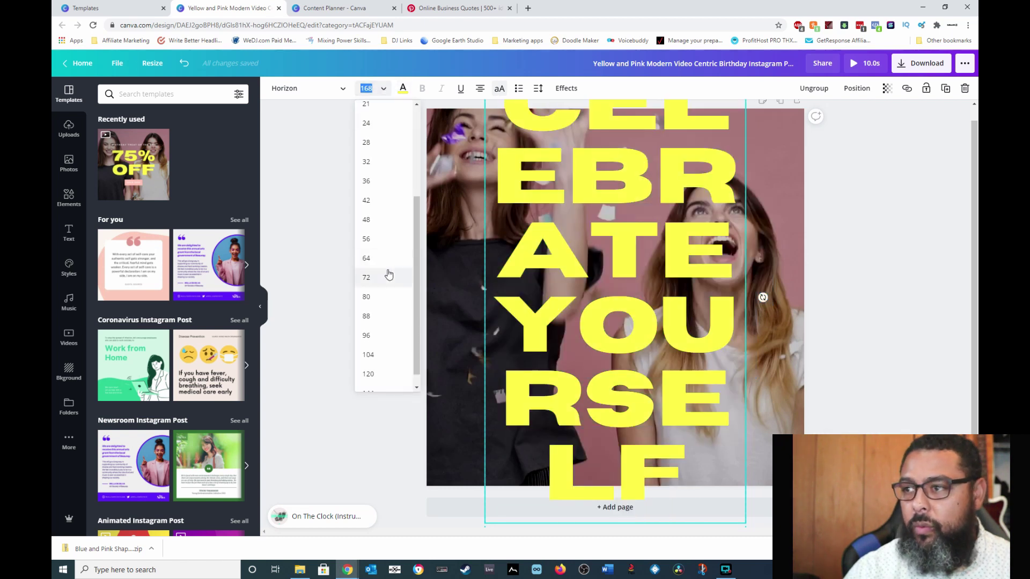
pyautogui.click(379, 278)
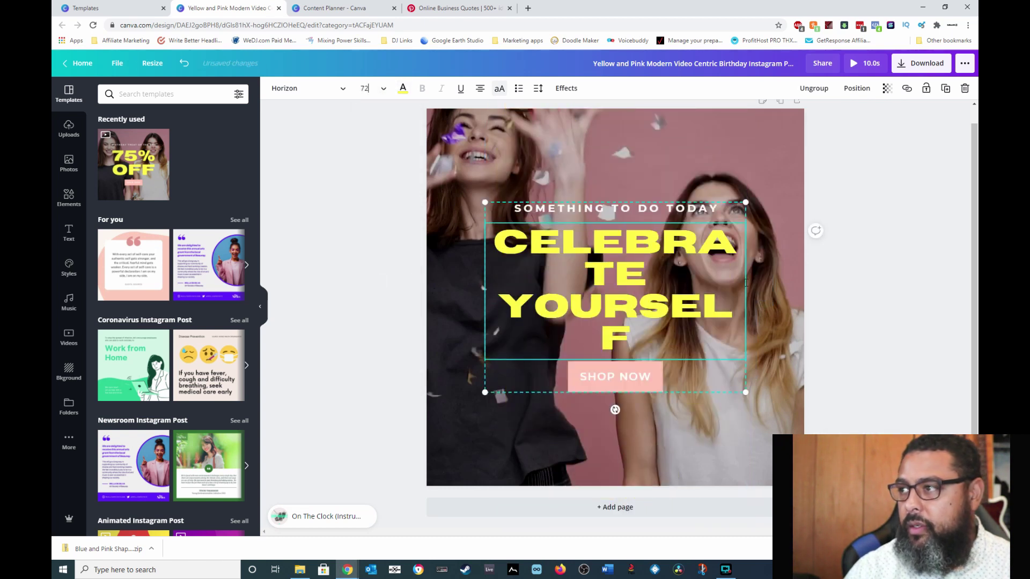
# - Enlarge and shift the text group, then set the headline size to 80 and back to 72
pyautogui.moveTo(746, 392); pyautogui.dragTo(779, 417)
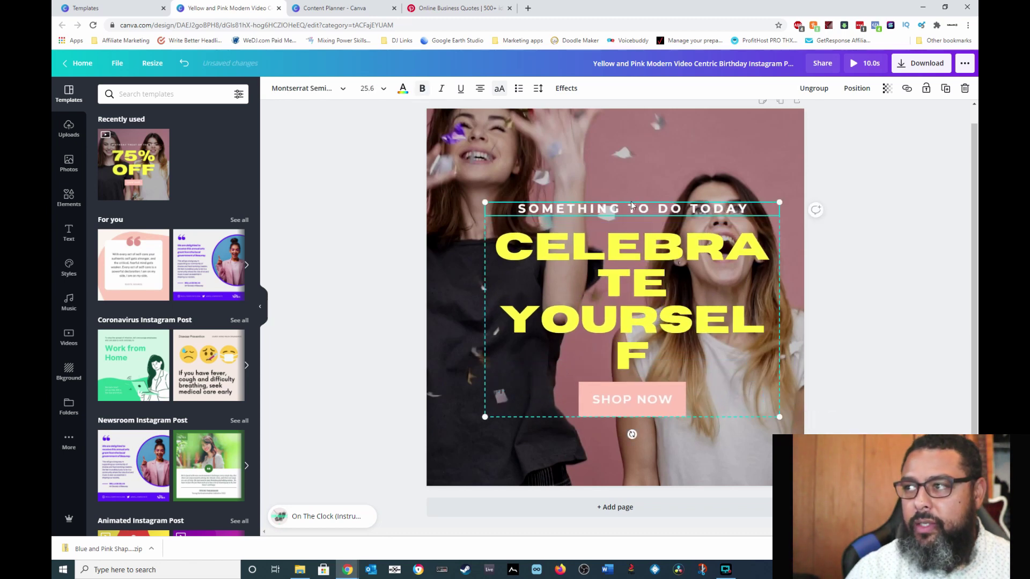
pyautogui.moveTo(750, 409); pyautogui.dragTo(789, 461)
pyautogui.click(649, 402)
pyautogui.moveTo(648, 402); pyautogui.dragTo(510, 230)
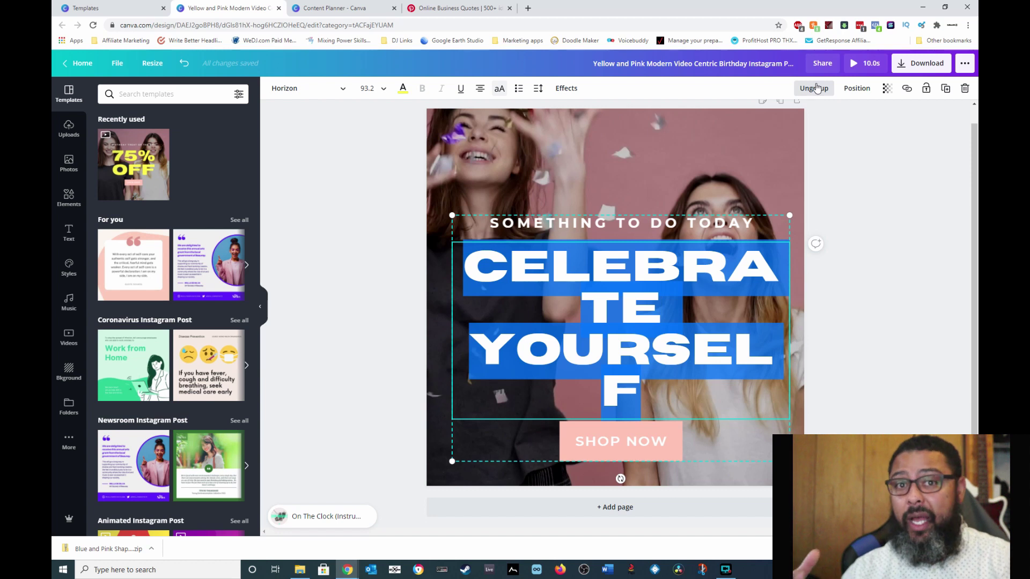
pyautogui.click(367, 88)
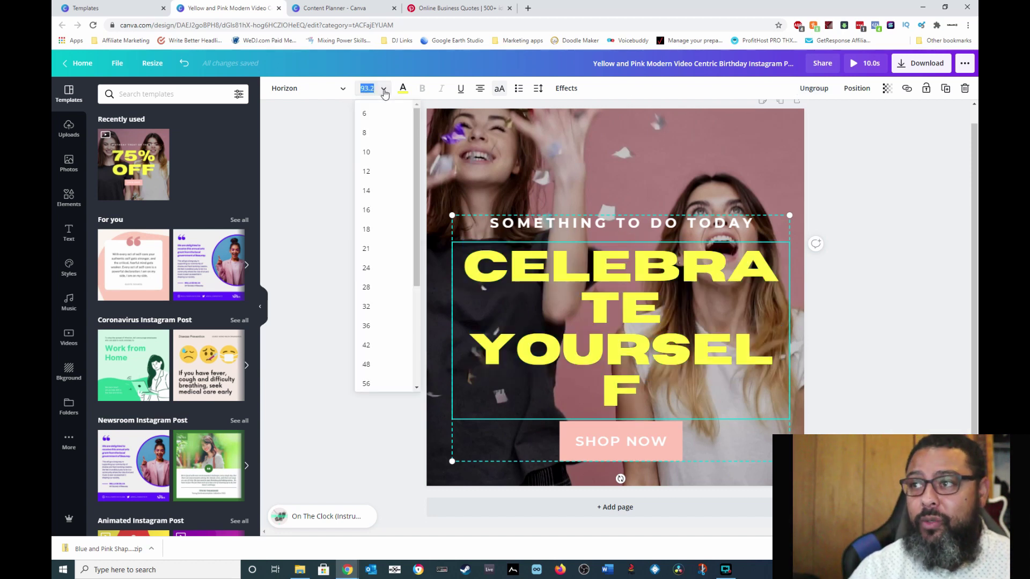
pyautogui.write('80')
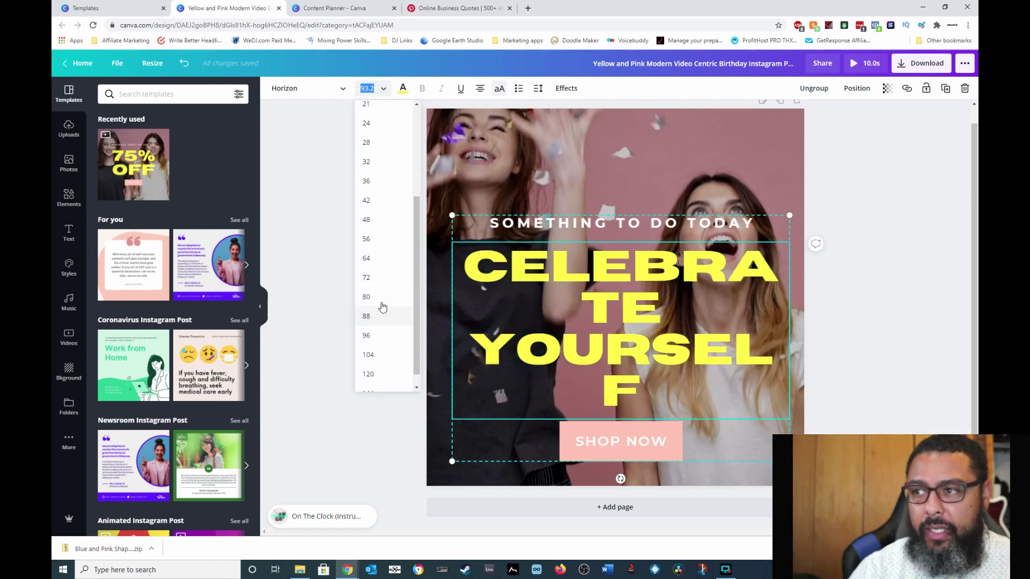
pyautogui.press('Return')
pyautogui.click(367, 89)
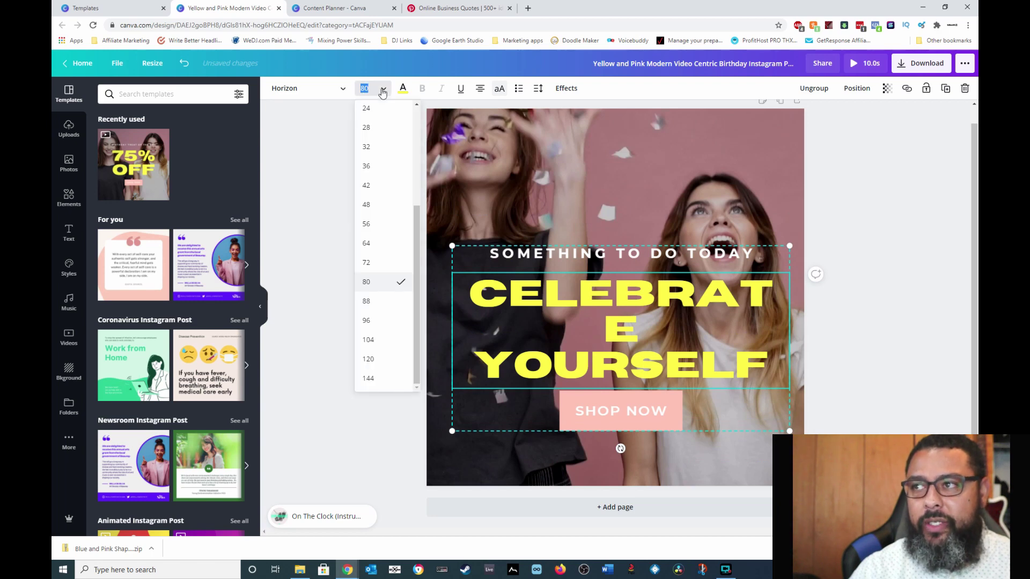
pyautogui.click(368, 262)
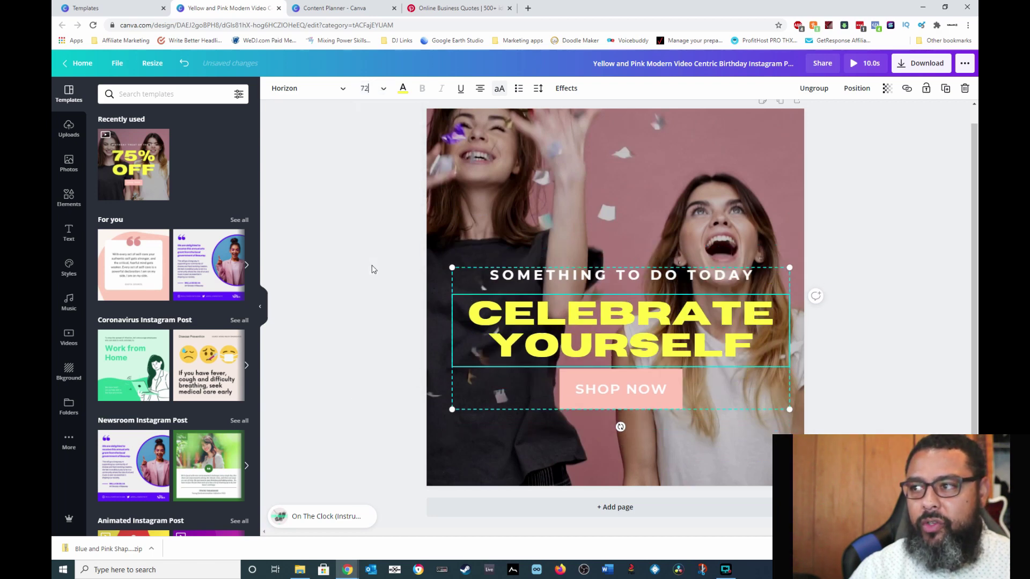
pyautogui.click(639, 275)
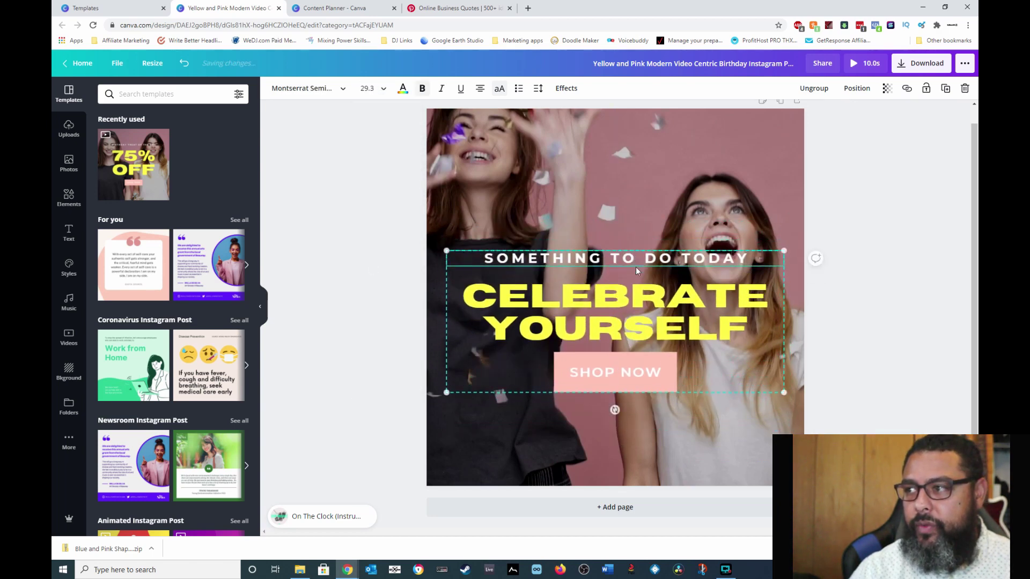
# - Rewrite the SHOP NOW button label as 'DO IT NOW!', fixing typos and the extra space
pyautogui.click(637, 379)
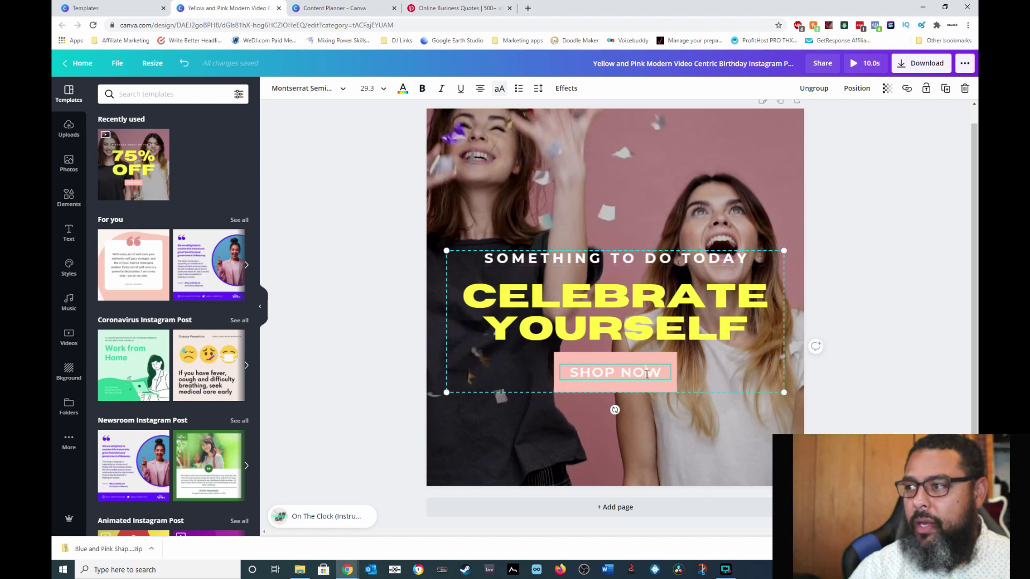
pyautogui.rightClick(645, 374)
pyautogui.click(628, 370)
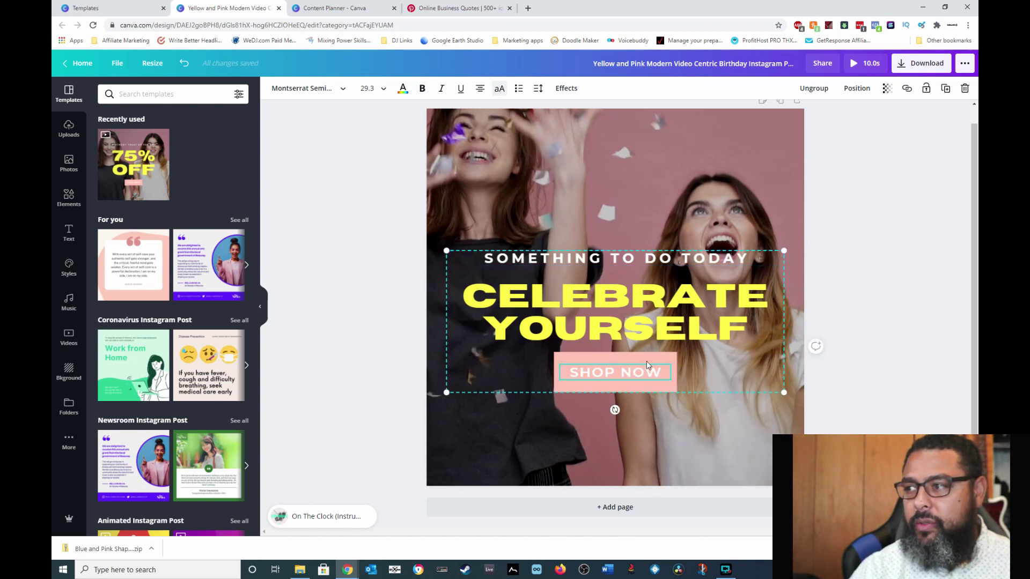
pyautogui.moveTo(665, 372); pyautogui.dragTo(569, 370)
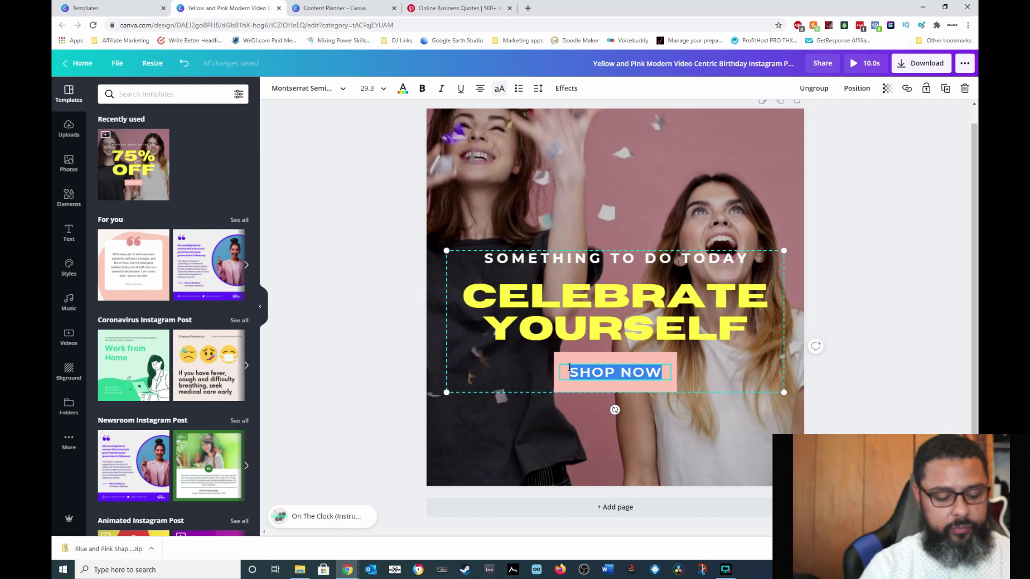
pyautogui.write('PARTY NOW!')
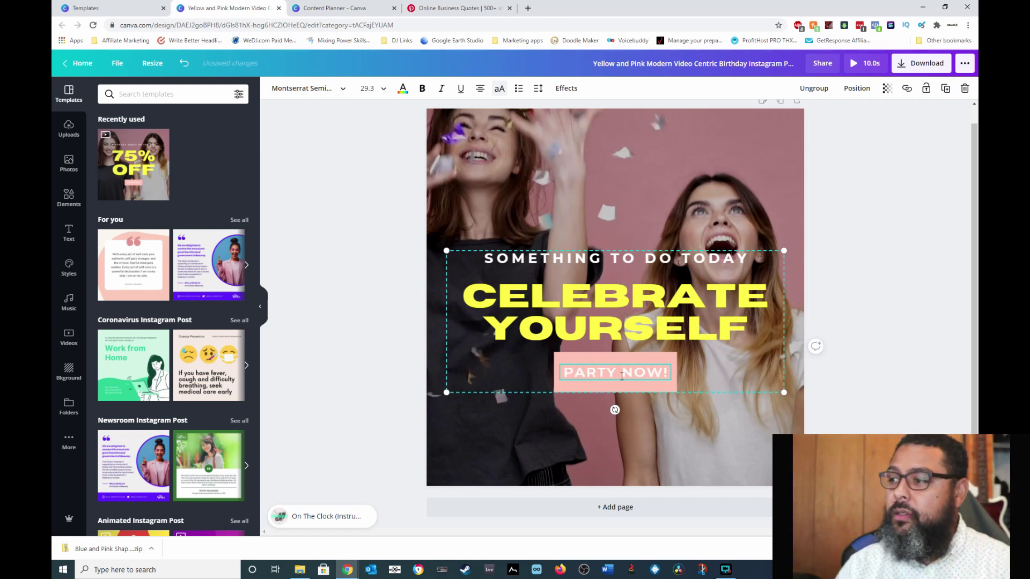
pyautogui.moveTo(620, 376); pyautogui.dragTo(560, 372)
pyautogui.write('DP')
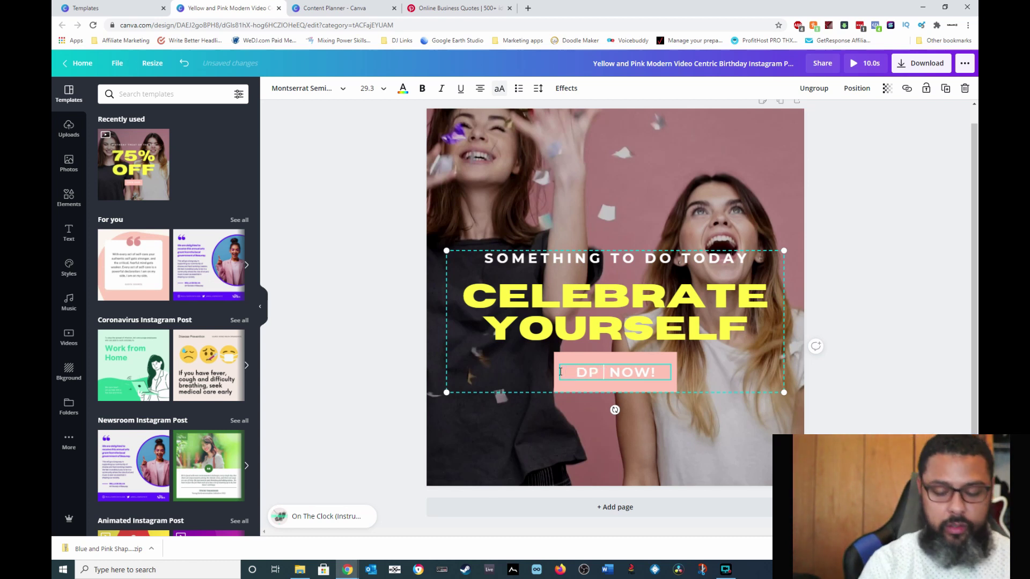
pyautogui.press('BackSpace')
pyautogui.write('O IT')
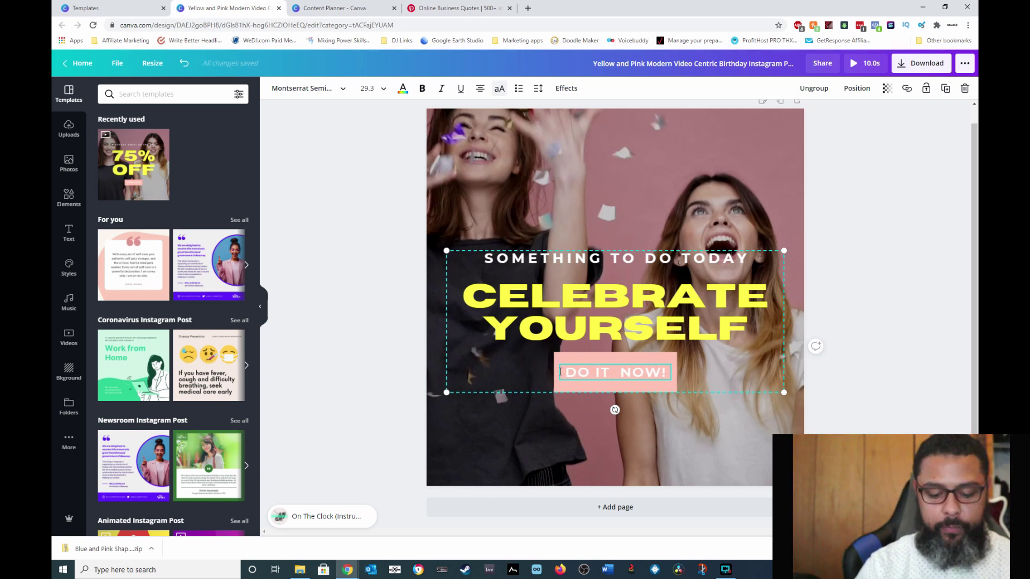
pyautogui.press('BackSpace')
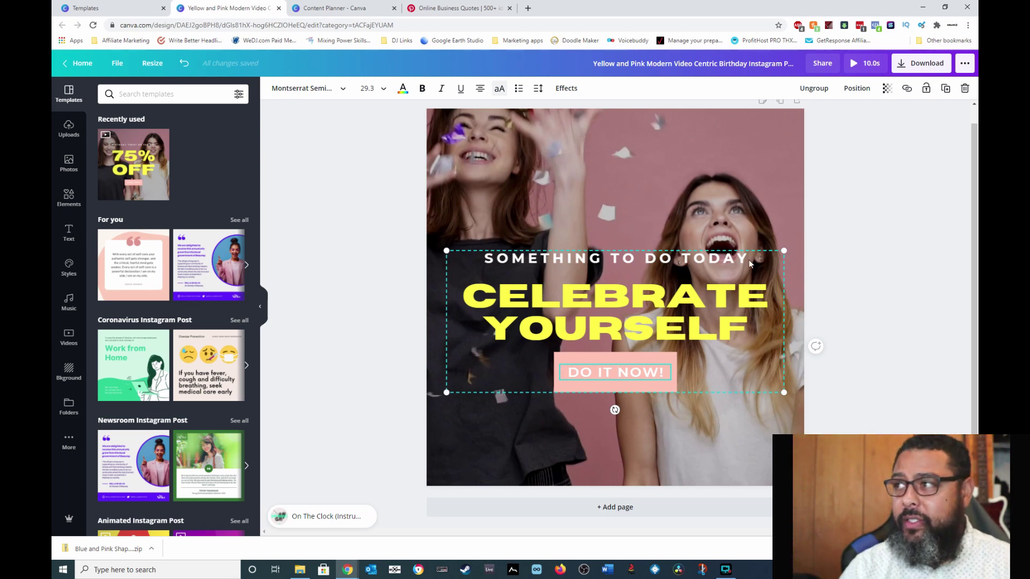
# - Deselect the text and play the 10-second video preview full screen
pyautogui.click(929, 224)
pyautogui.click(864, 63)
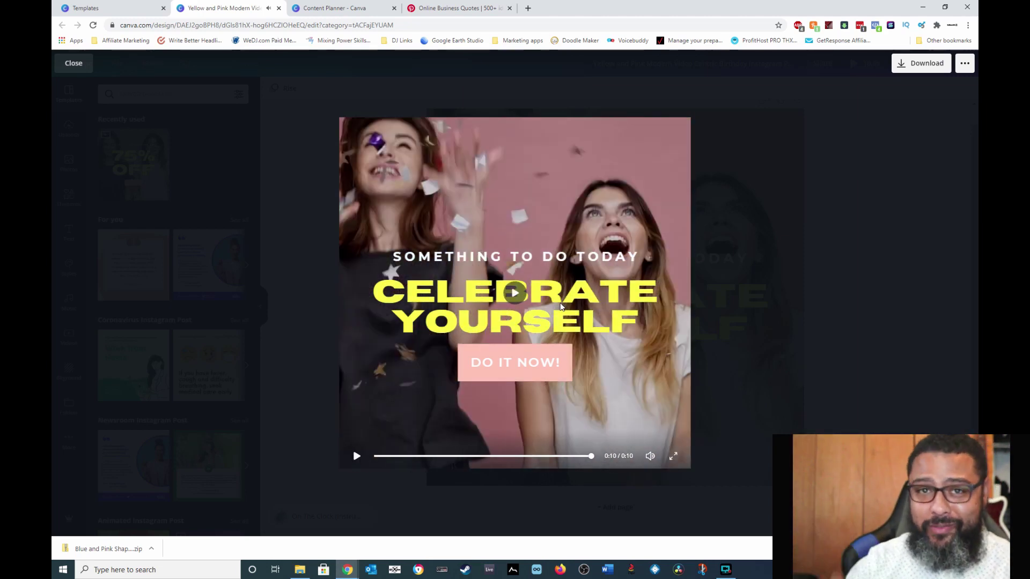
# - Close the preview, browse the Music library and stock Videos, and select the confetti background
pyautogui.click(792, 228)
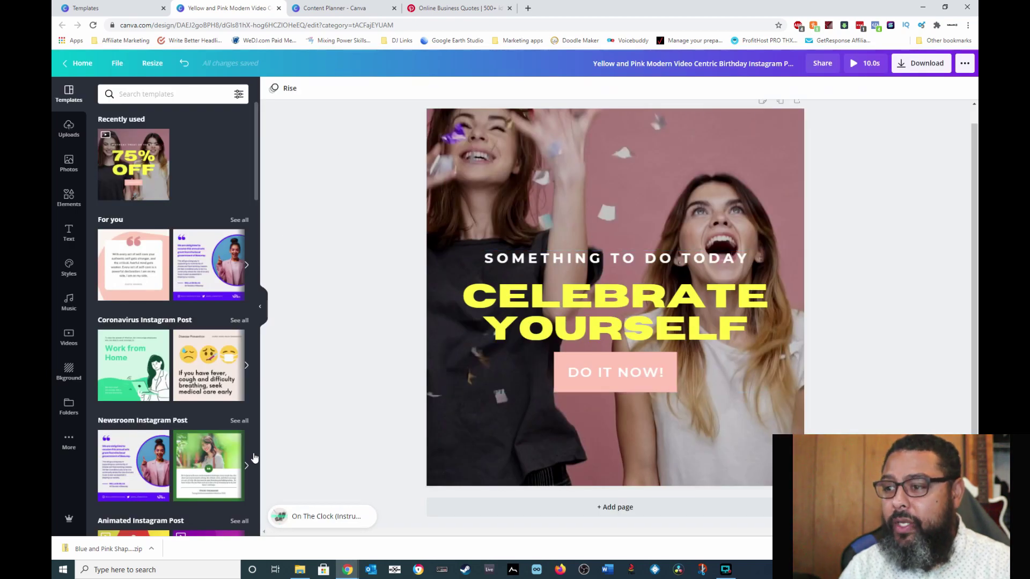
pyautogui.click(314, 523)
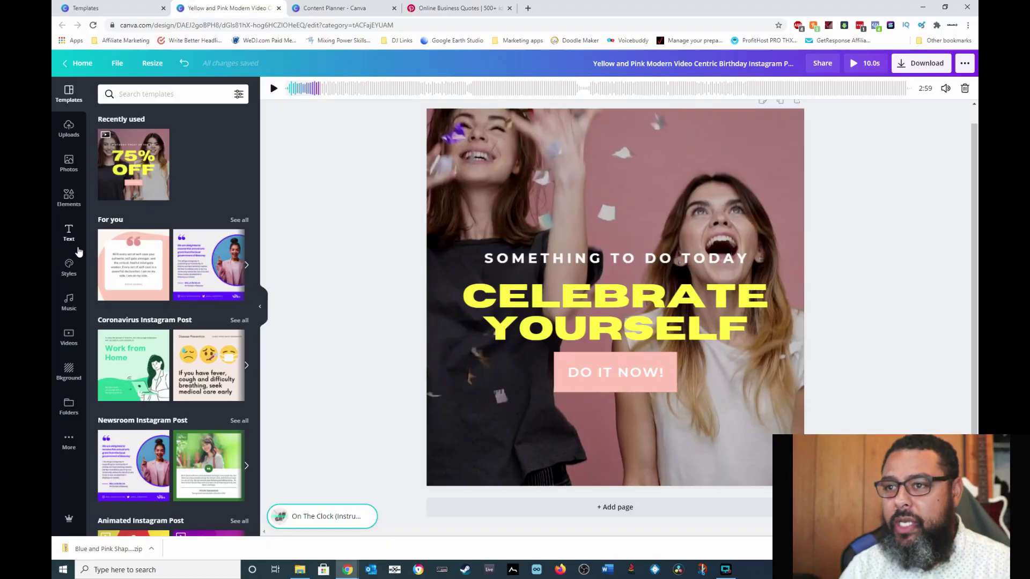
pyautogui.click(69, 302)
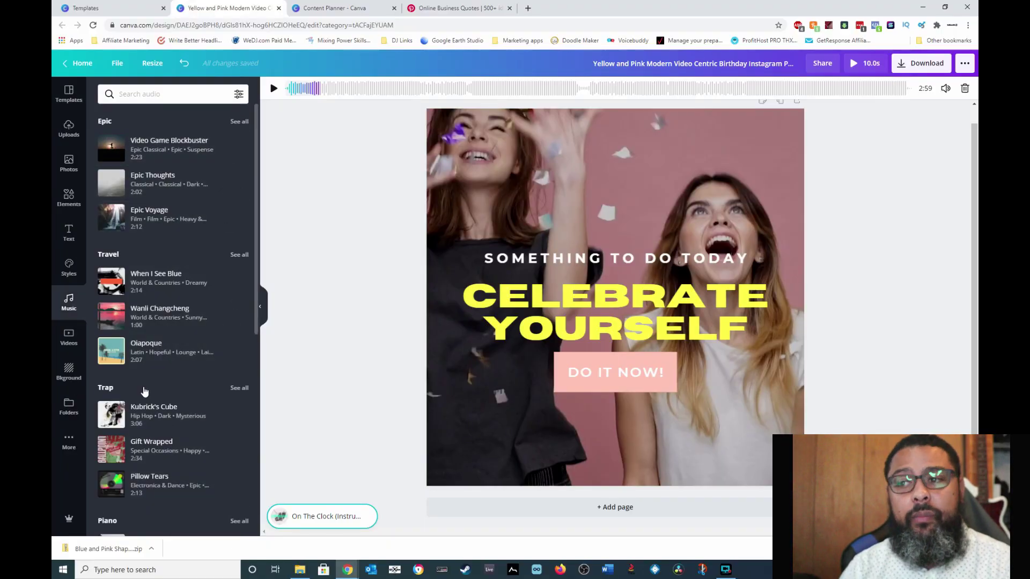
pyautogui.scroll(-5, 156, 424)
pyautogui.scroll(-3, 154, 434)
pyautogui.scroll(-5, 196, 365)
pyautogui.scroll(-8, 199, 392)
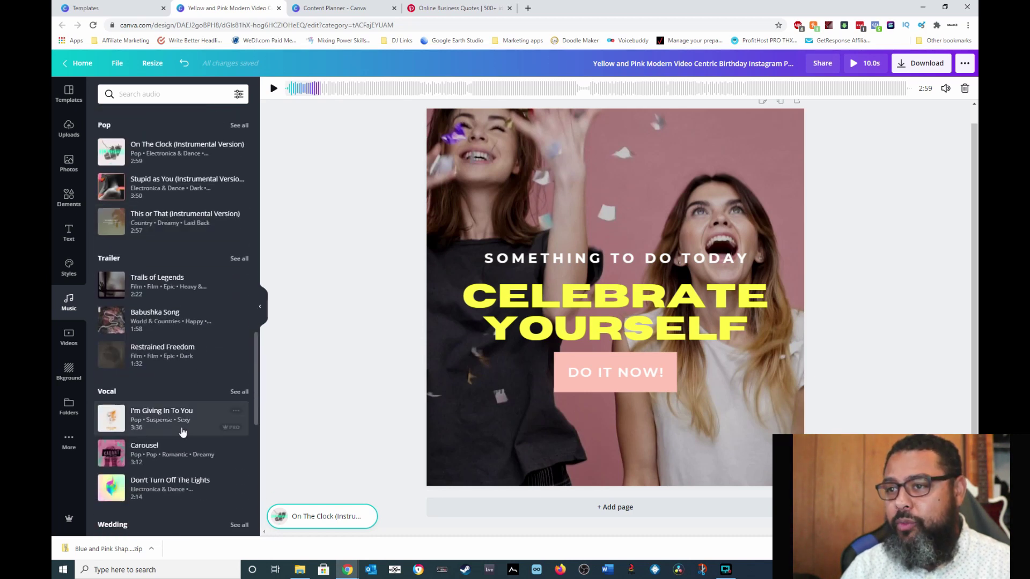
pyautogui.scroll(-3, 202, 424)
pyautogui.scroll(-7, 172, 407)
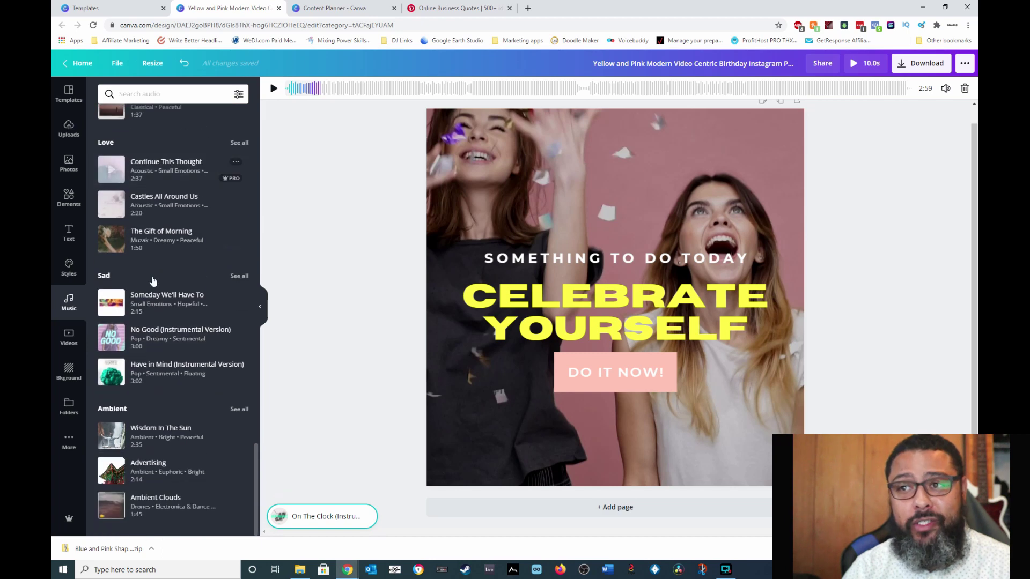
pyautogui.click(68, 338)
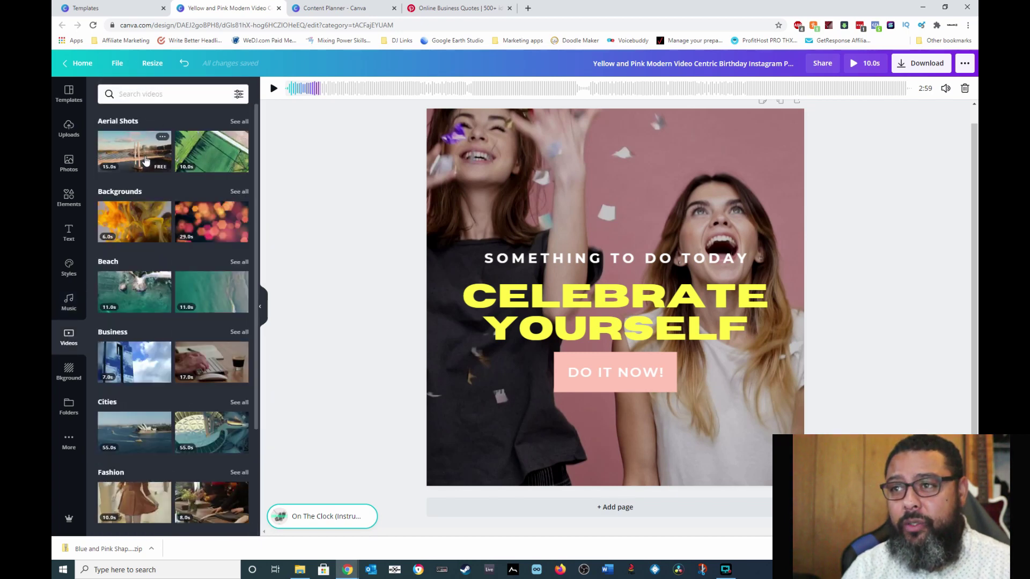
pyautogui.click(733, 152)
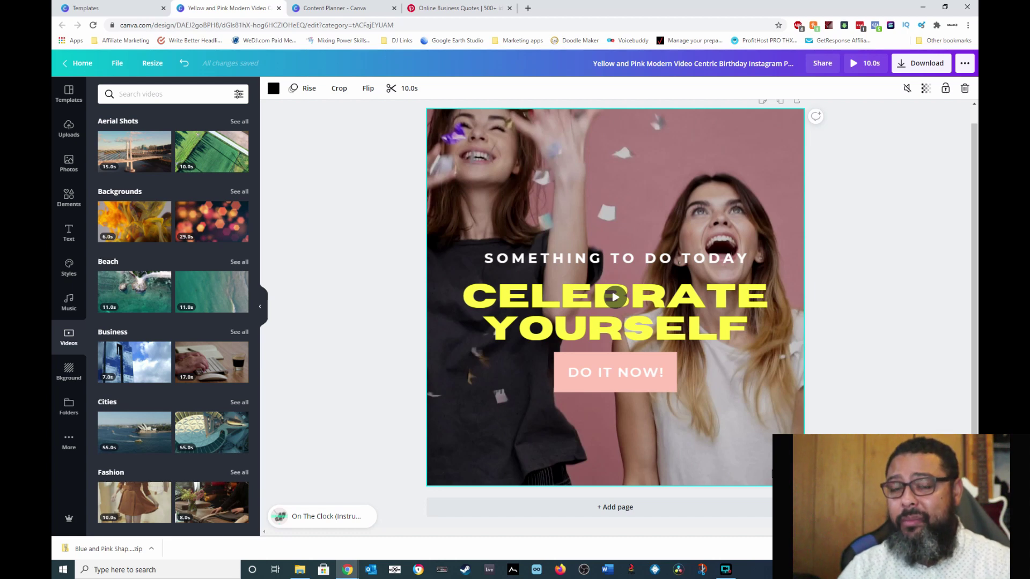
# - Download the design with the file type set to MP4 Video
pyautogui.click(912, 67)
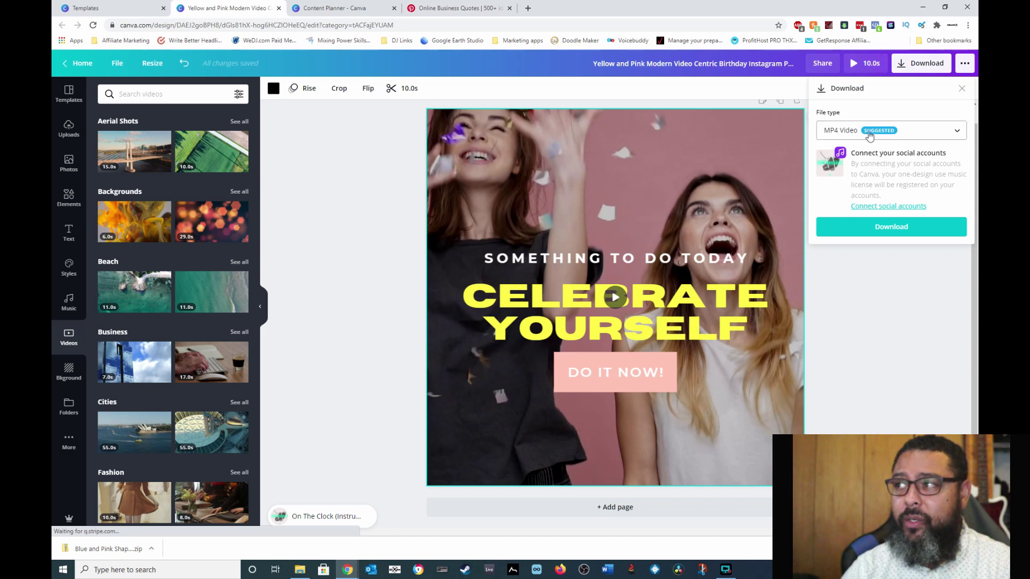
pyautogui.click(954, 131)
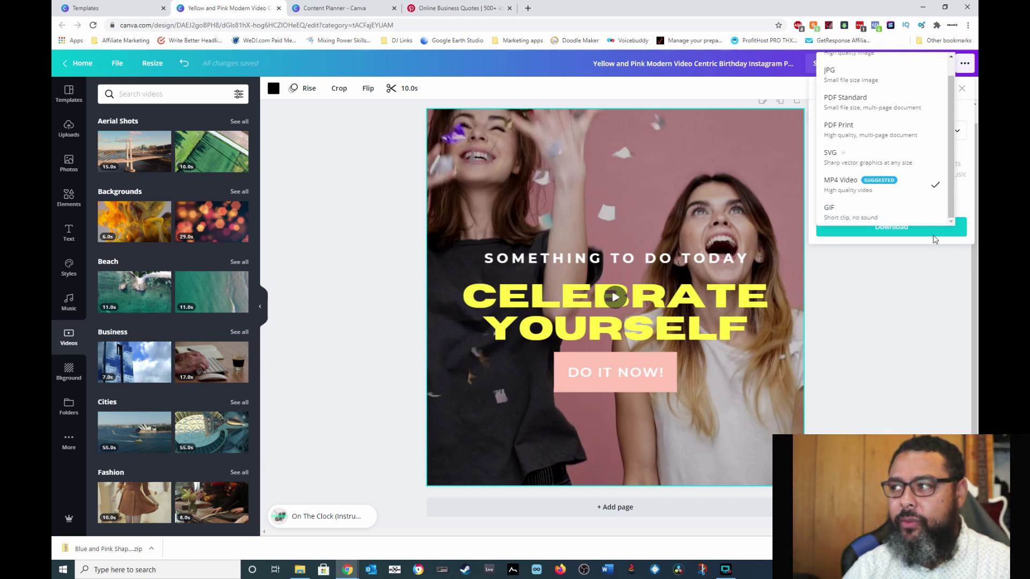
pyautogui.click(900, 233)
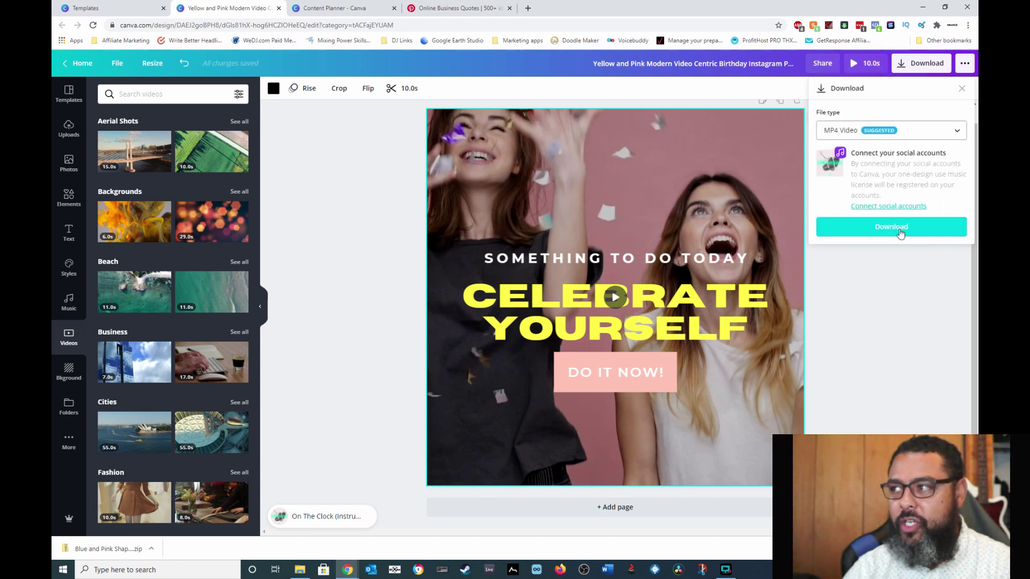
pyautogui.click(896, 229)
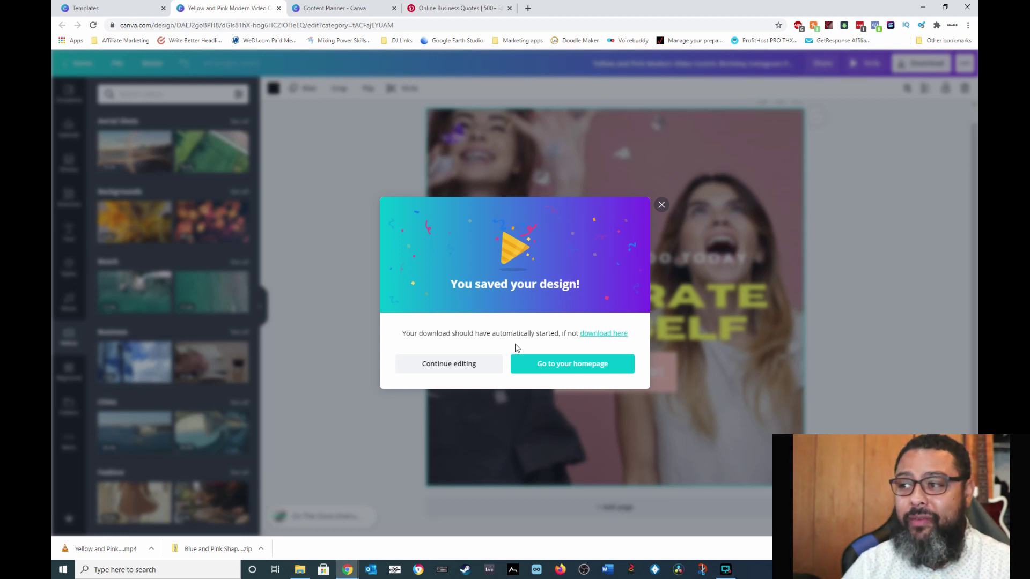
# - Continue editing and retitle the design 'FB Video celebrate yourself'
pyautogui.click(442, 369)
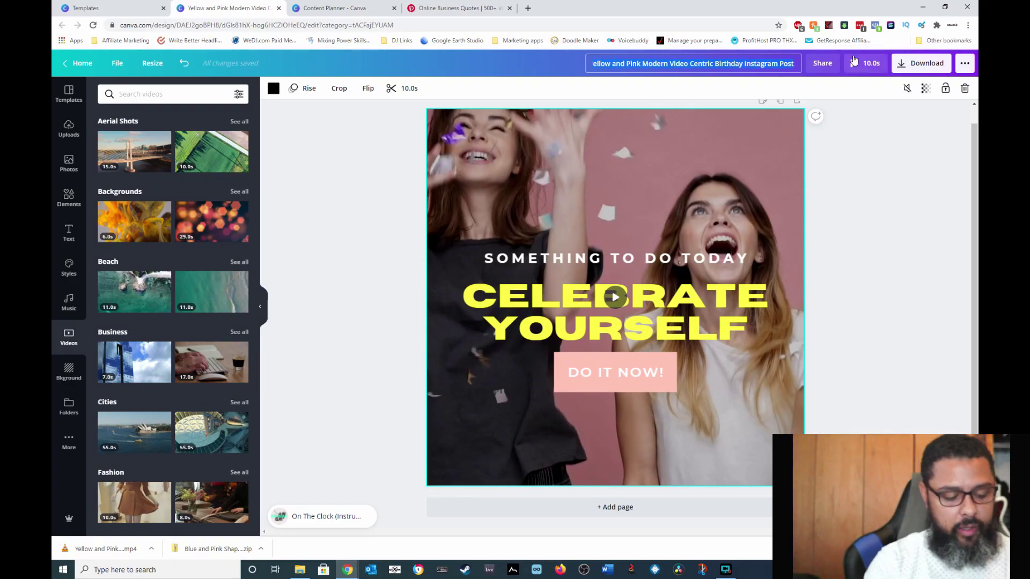
pyautogui.hotkey('ctrl', 'a')
pyautogui.write('FB Video celebrate yourself')
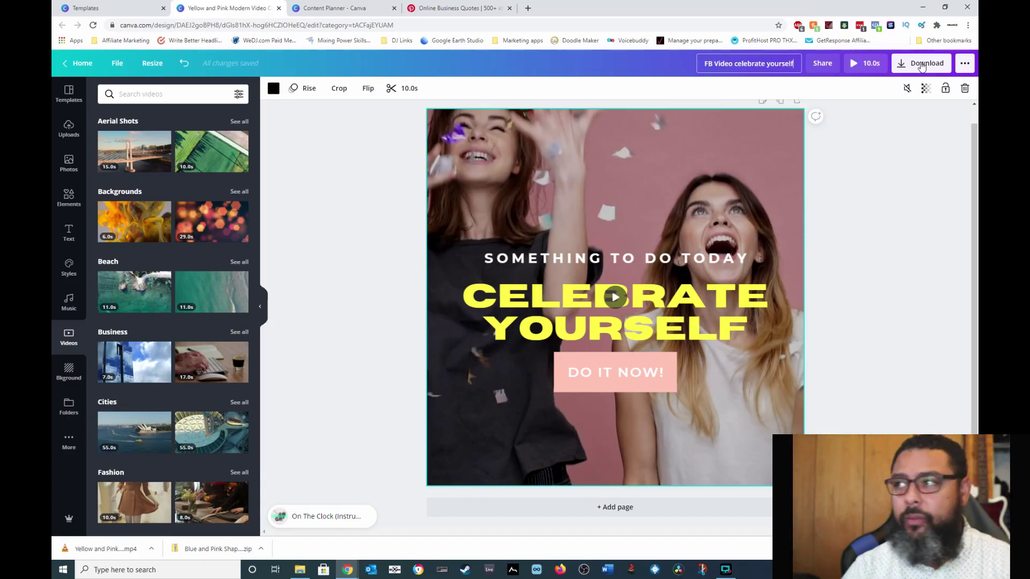
pyautogui.click(848, 150)
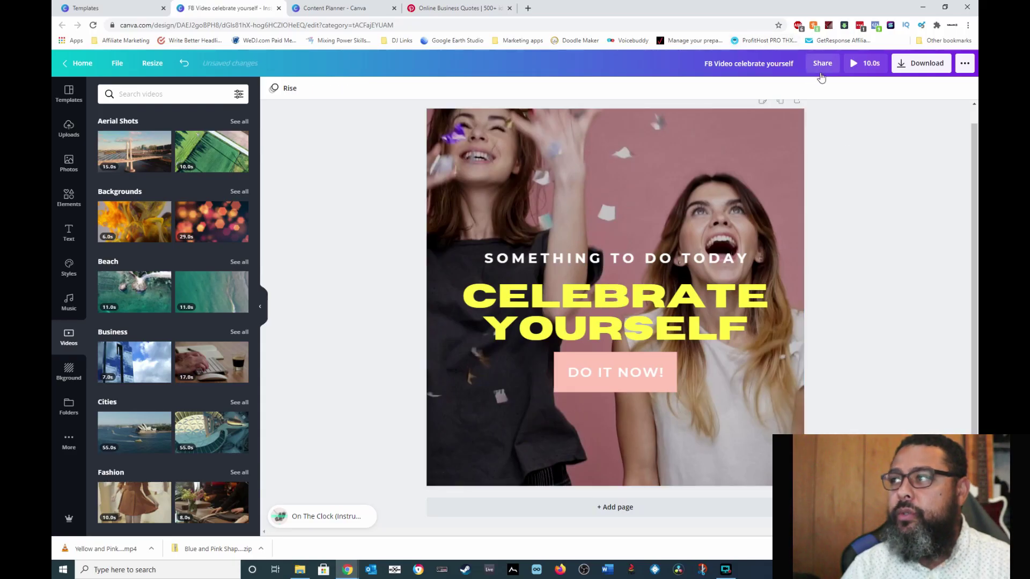
# - Show the More options and scroll through publish targets like Facebook Page, Email and Google Drive
pyautogui.click(964, 68)
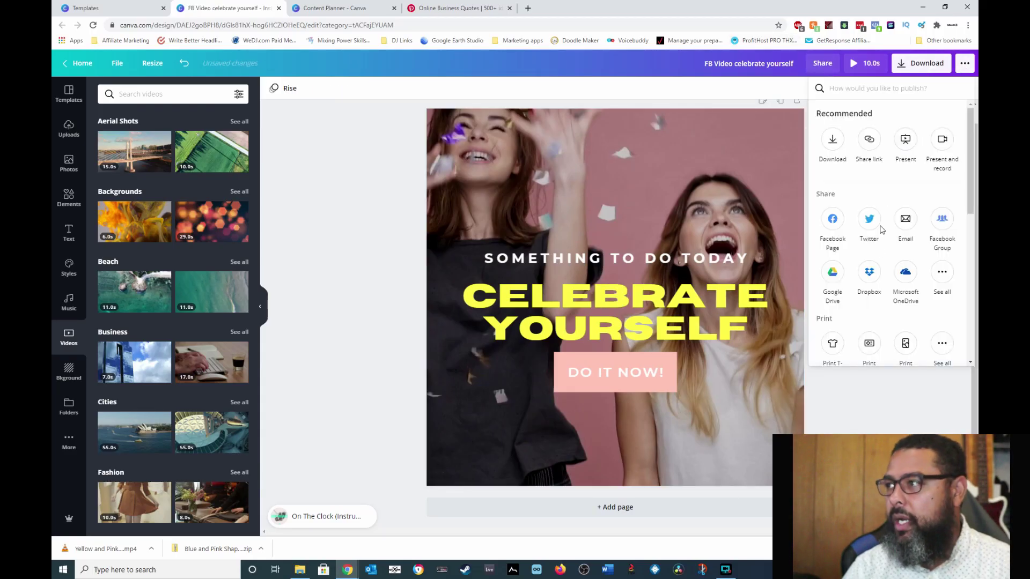
pyautogui.scroll(-1, 909, 199)
pyautogui.scroll(-1, 909, 199)
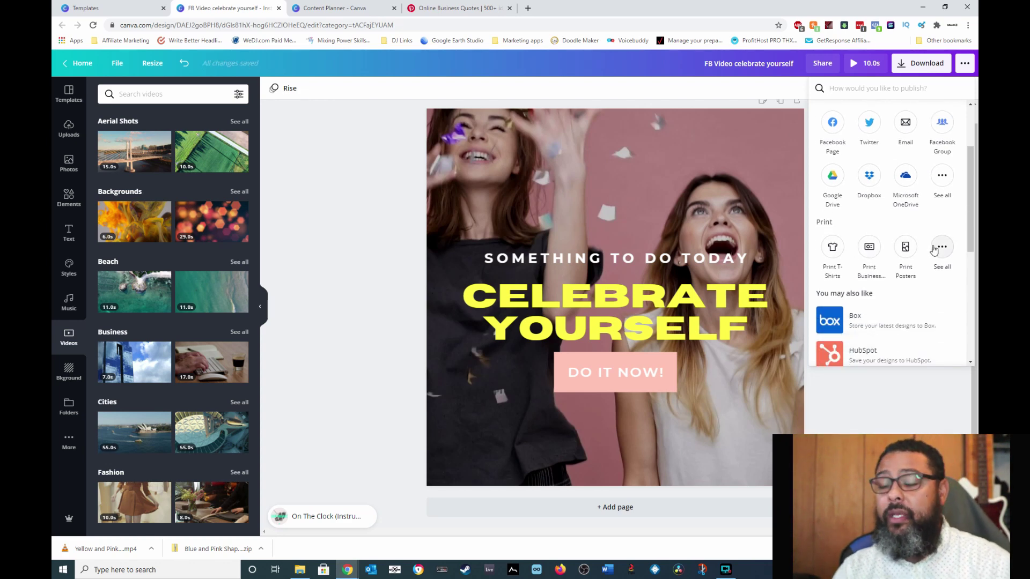